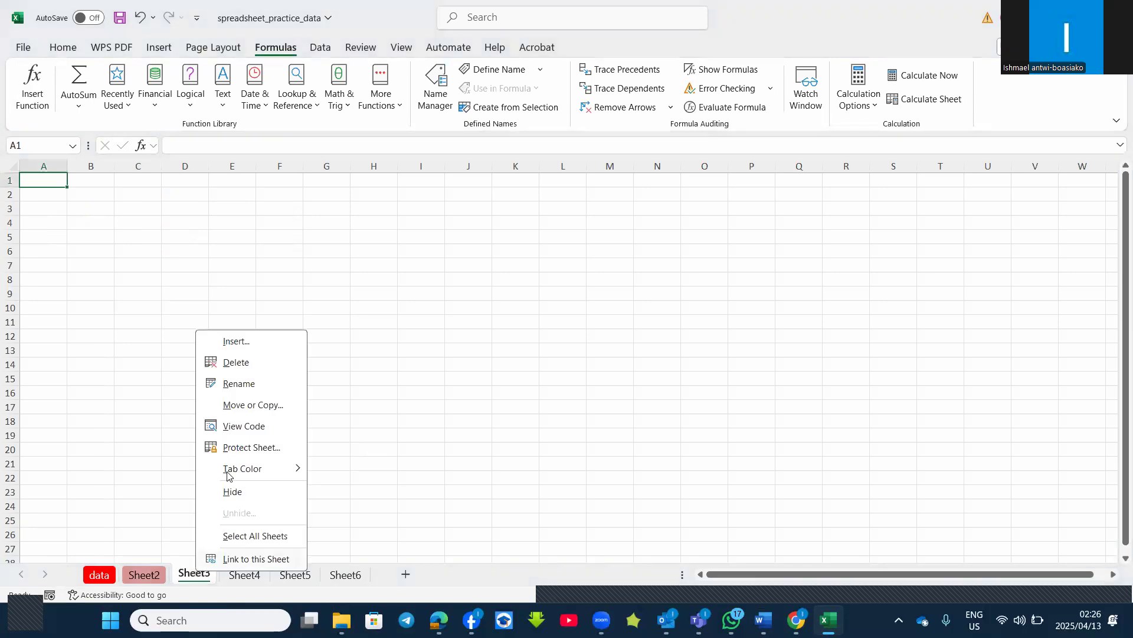
Colour the Sheet3 tab light blue and return to the data sheet.
{"action": "mouse_move", "coordinate": [295, 469]}
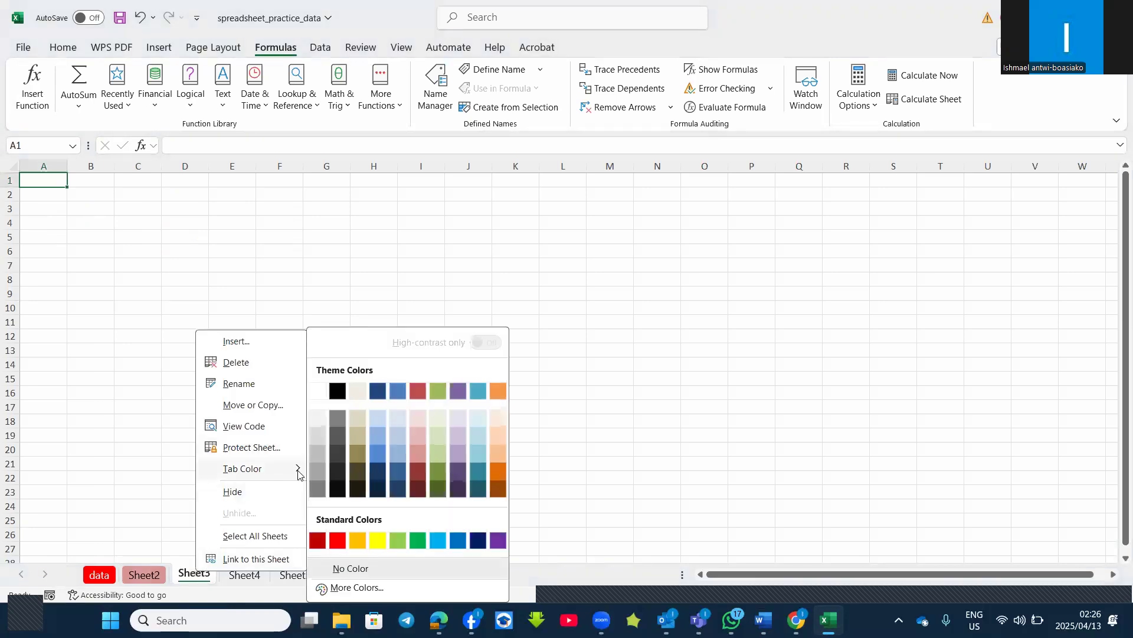
{"action": "left_click", "coordinate": [482, 449]}
{"action": "left_click", "coordinate": [165, 393]}
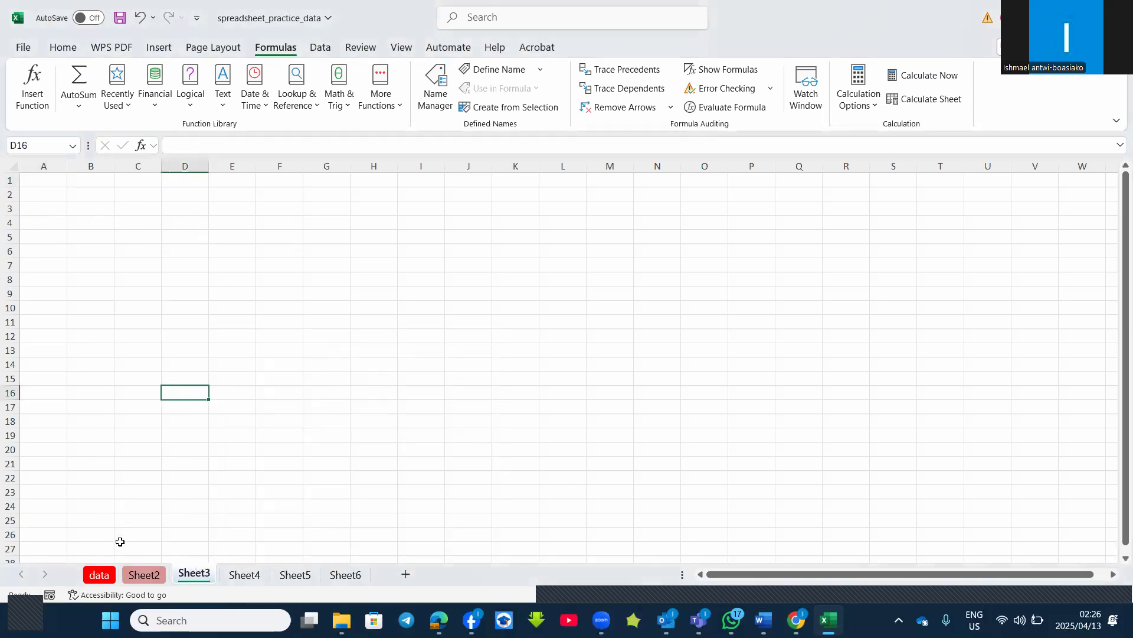
{"action": "left_click", "coordinate": [99, 574]}
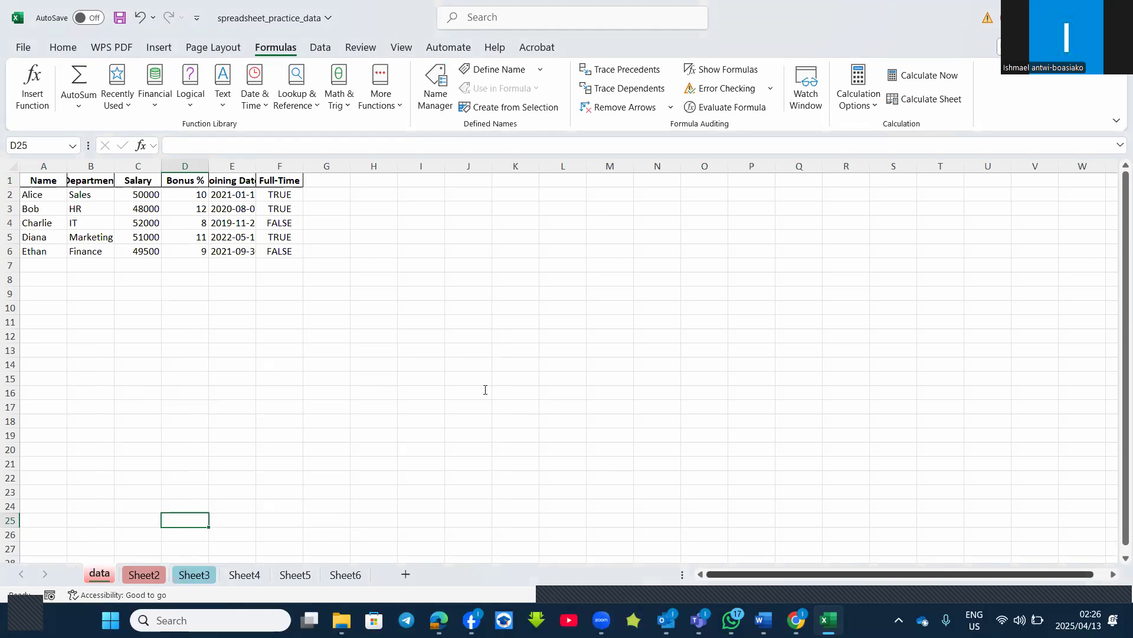
{"action": "key", "text": "alt+Tab"}
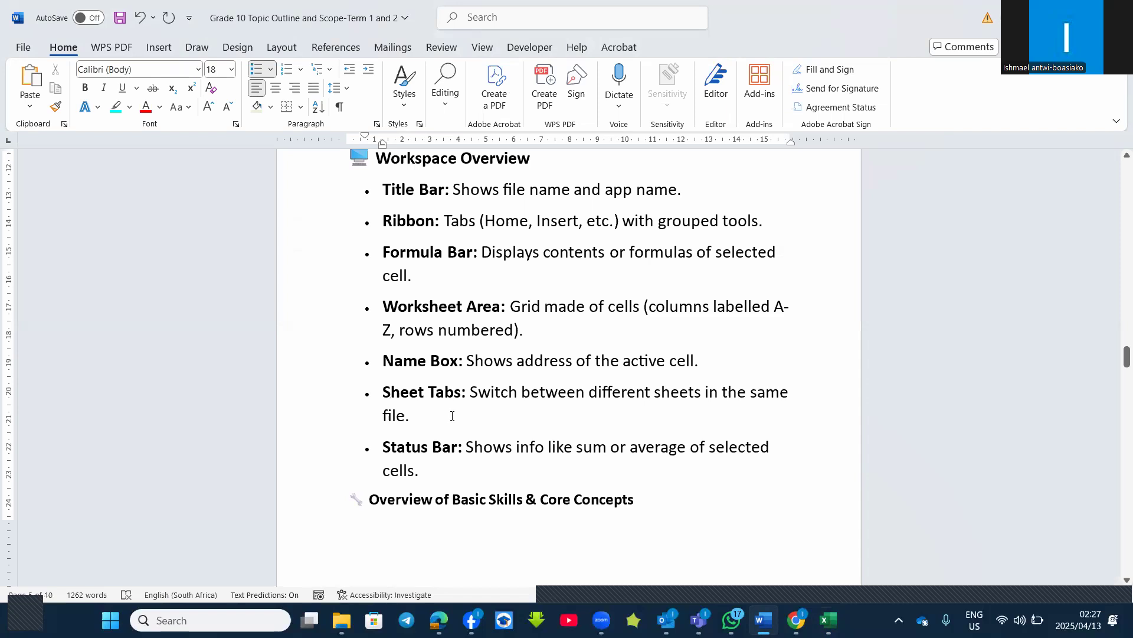
Insert an empty bullet after the Status Bar entry so Overview of Basic Skills starts a new page.
{"action": "left_click", "coordinate": [426, 473]}
{"action": "scroll", "coordinate": [481, 500], "scroll_direction": "down", "scroll_amount": 3}
{"action": "scroll", "coordinate": [481, 500], "scroll_direction": "down", "scroll_amount": 3}
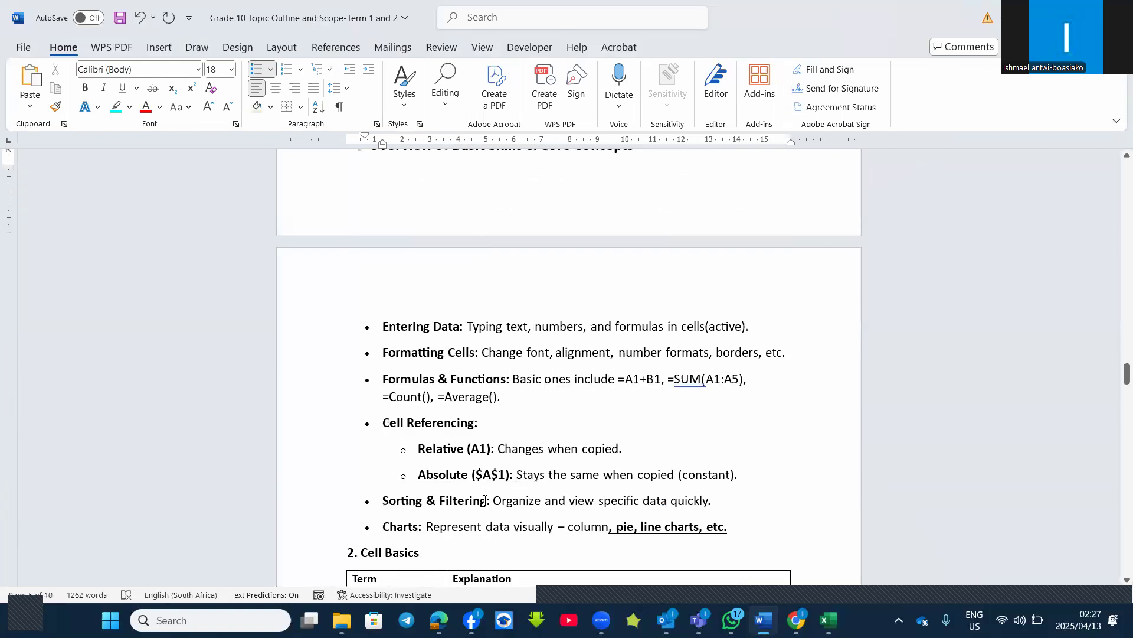
{"action": "scroll", "coordinate": [486, 499], "scroll_direction": "up", "scroll_amount": 1}
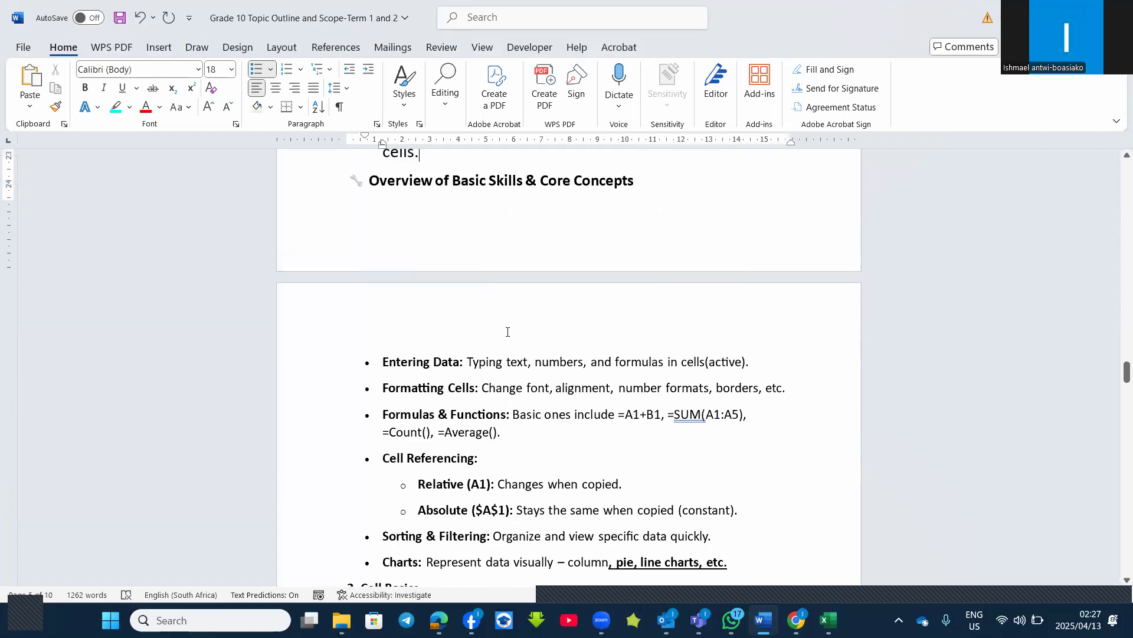
{"action": "key", "text": "Return"}
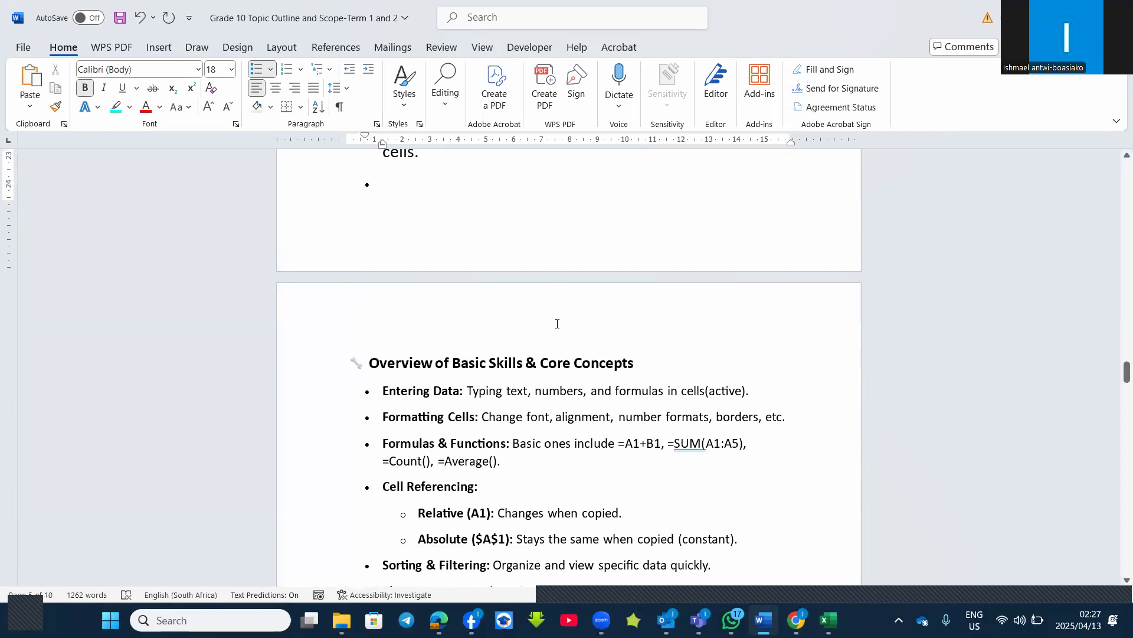
{"action": "scroll", "coordinate": [555, 328], "scroll_direction": "down", "scroll_amount": 1}
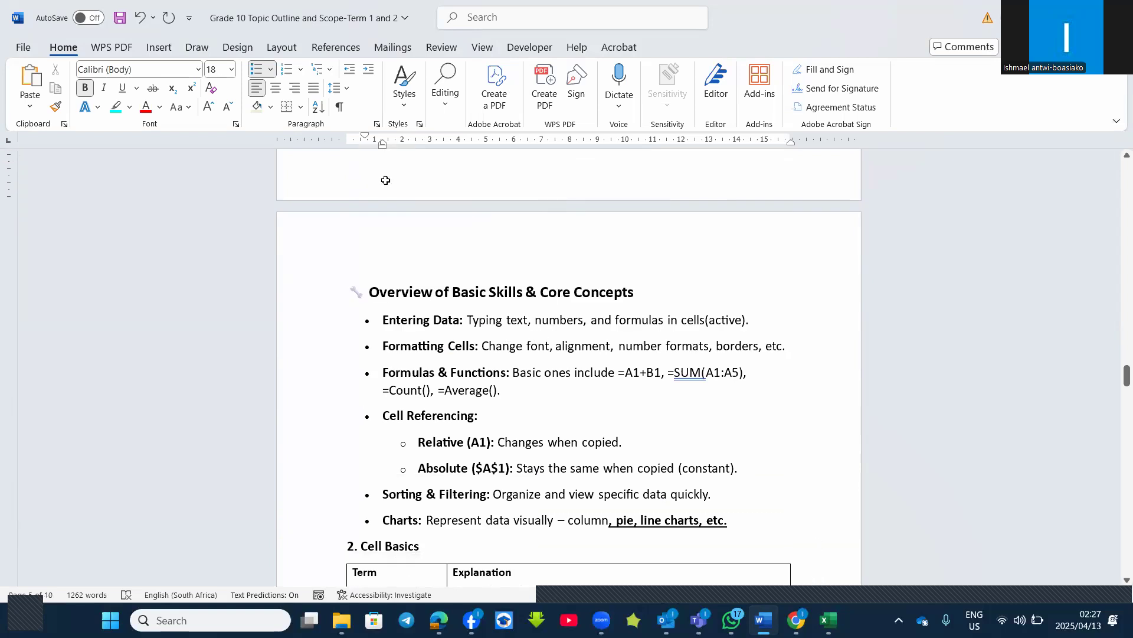
{"action": "key", "text": "alt+Tab"}
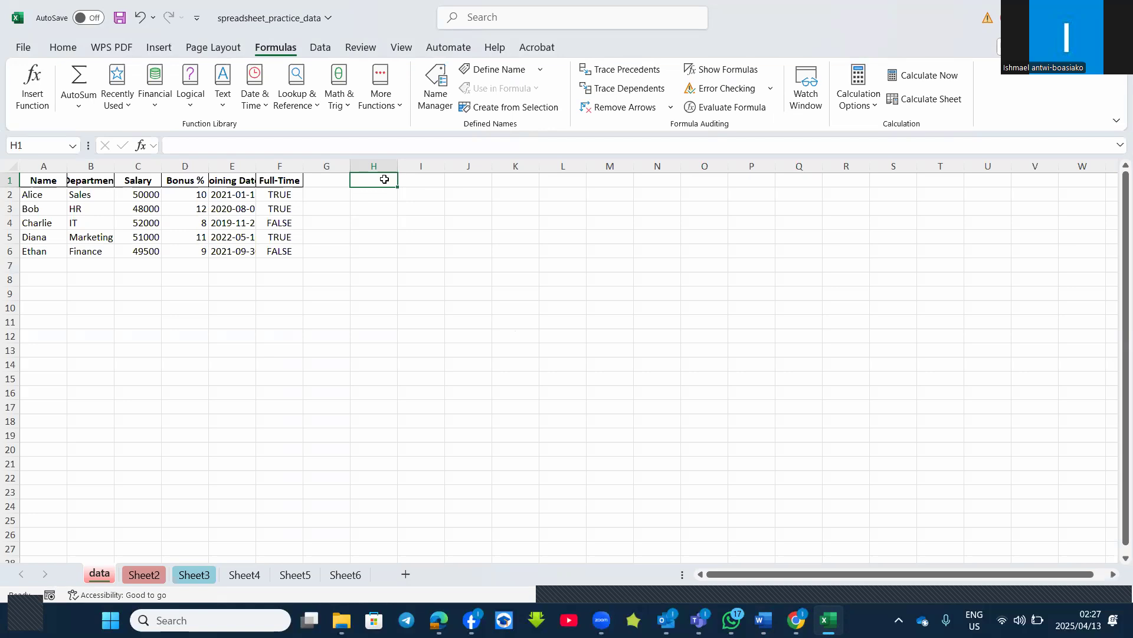
Enter the heading 'age' in cell H1 of the data sheet.
{"action": "type", "text": "age"}
{"action": "key", "text": "Return"}
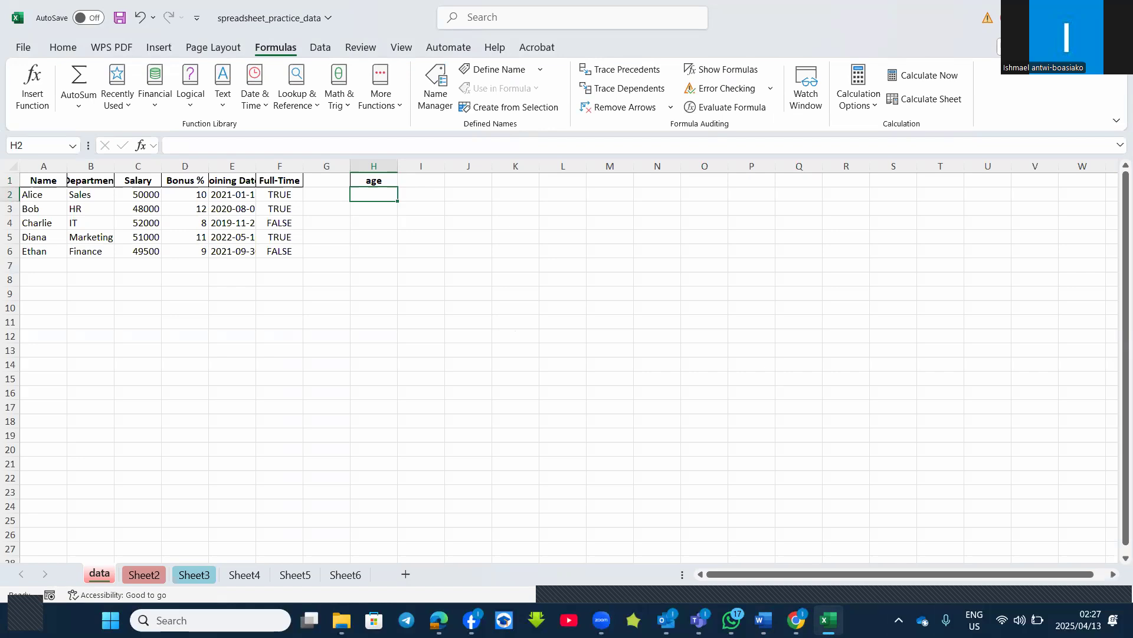
{"action": "key", "text": "alt+Tab"}
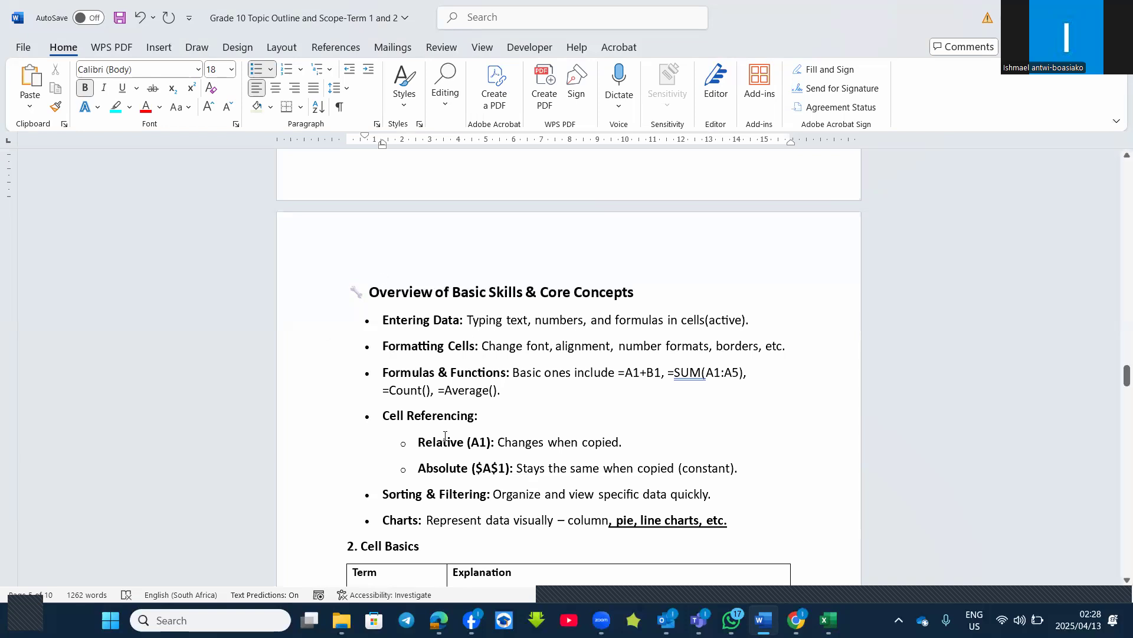
Read down to the 2. Cell Basics table, then select cell A1 in Excel.
{"action": "scroll", "coordinate": [466, 401], "scroll_direction": "down", "scroll_amount": 1}
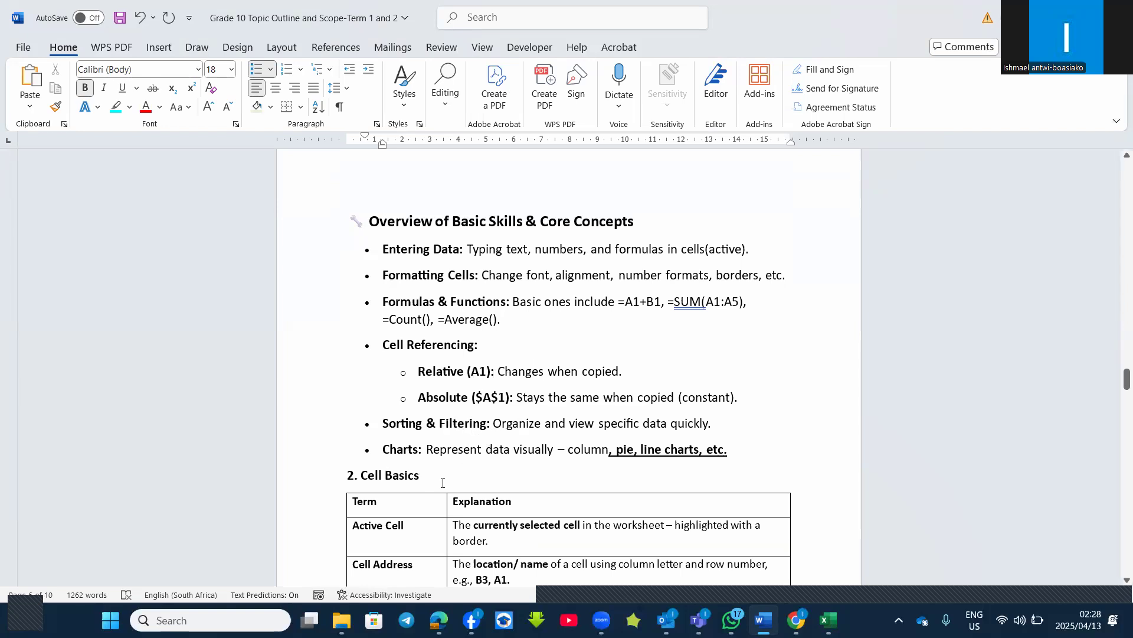
{"action": "scroll", "coordinate": [465, 471], "scroll_direction": "down", "scroll_amount": 4}
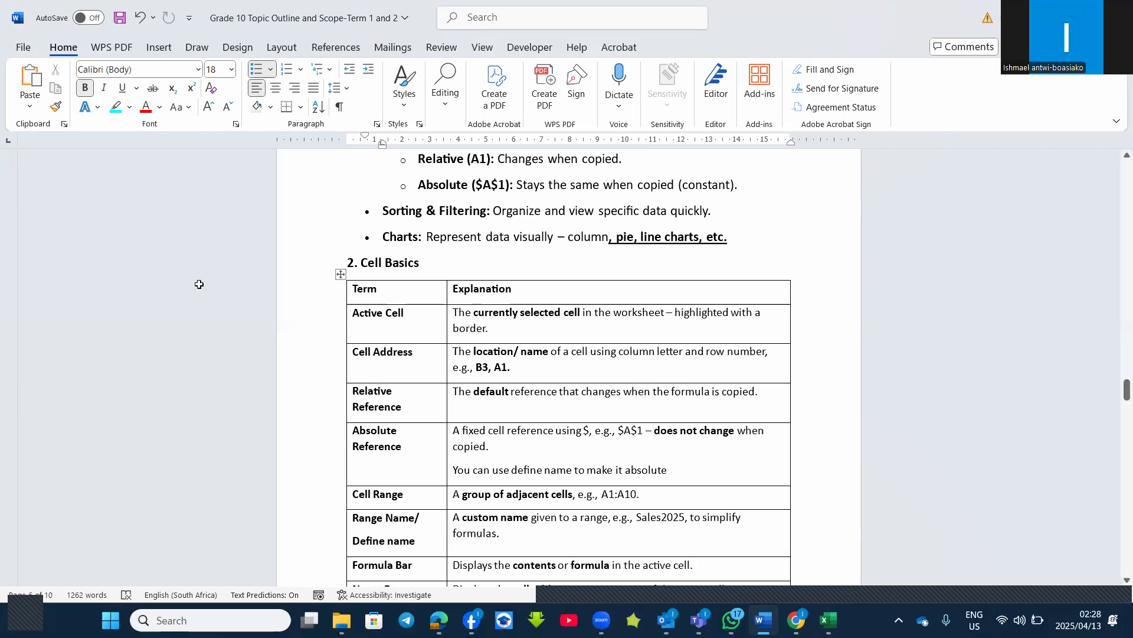
{"action": "key", "text": "alt+Tab"}
{"action": "left_click", "coordinate": [45, 182]}
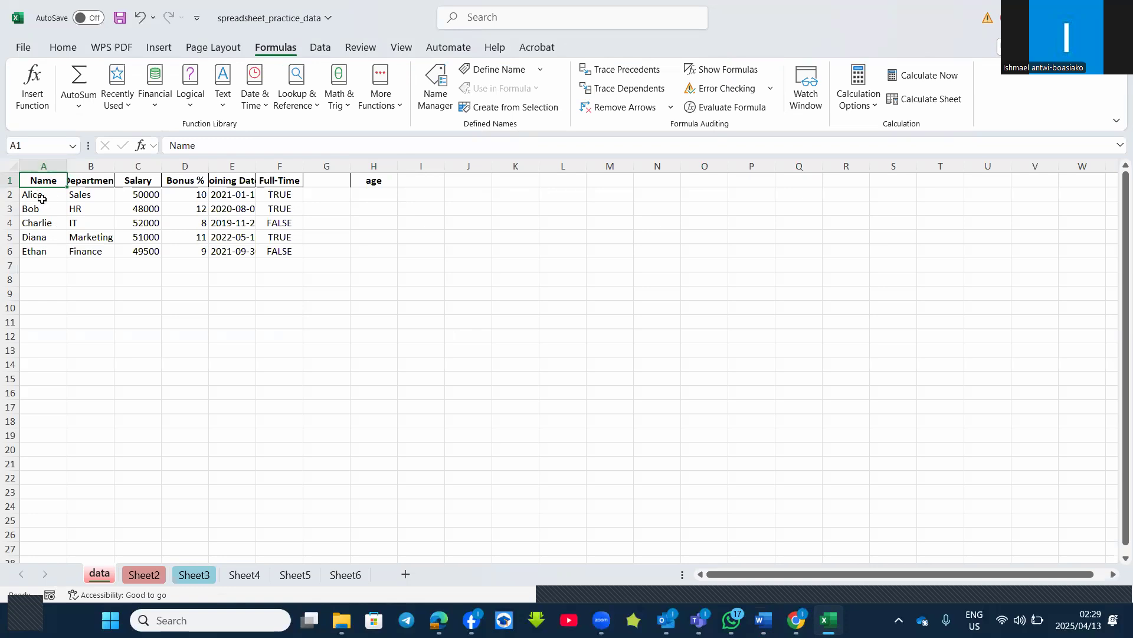
Select all of column A, then all of row 1, then just cell A1.
{"action": "left_click", "coordinate": [45, 163]}
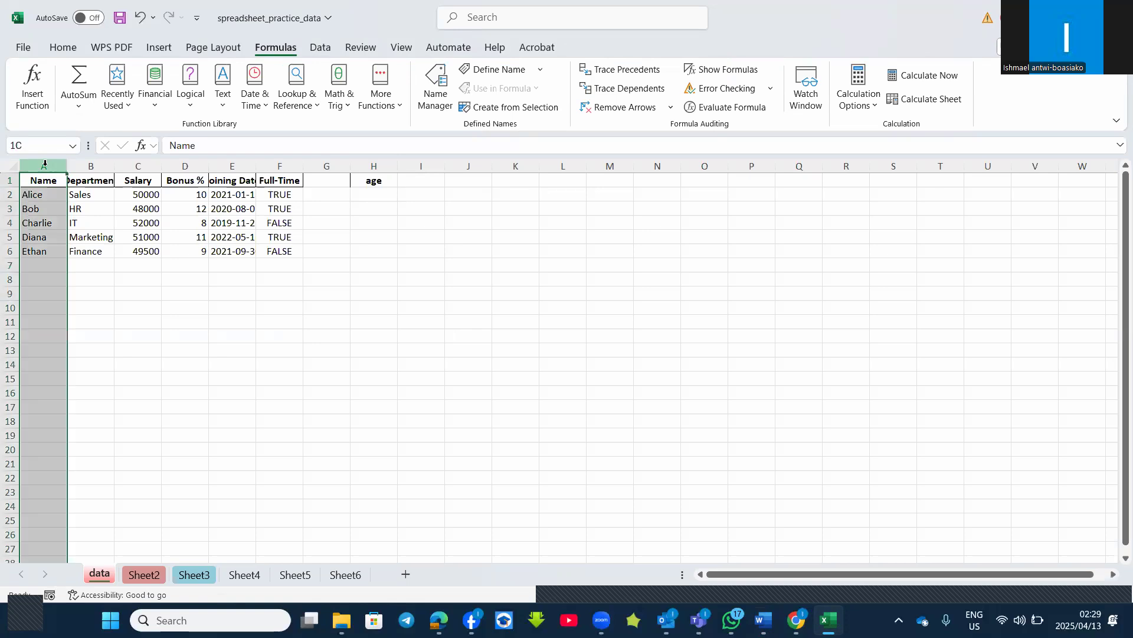
{"action": "left_click", "coordinate": [8, 181]}
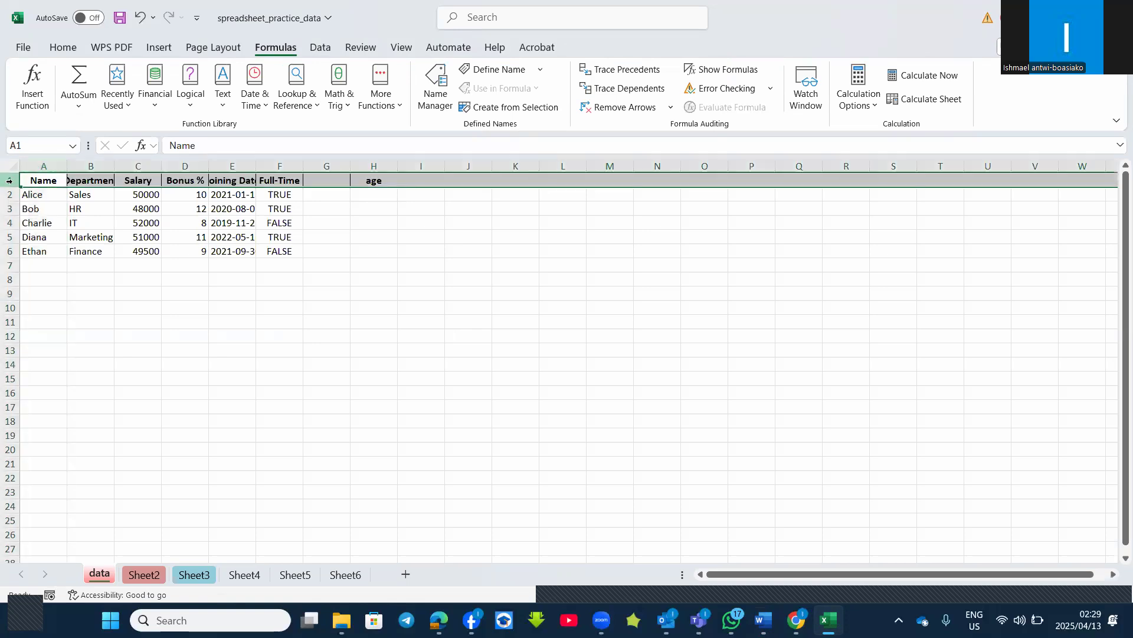
{"action": "left_click", "coordinate": [47, 182]}
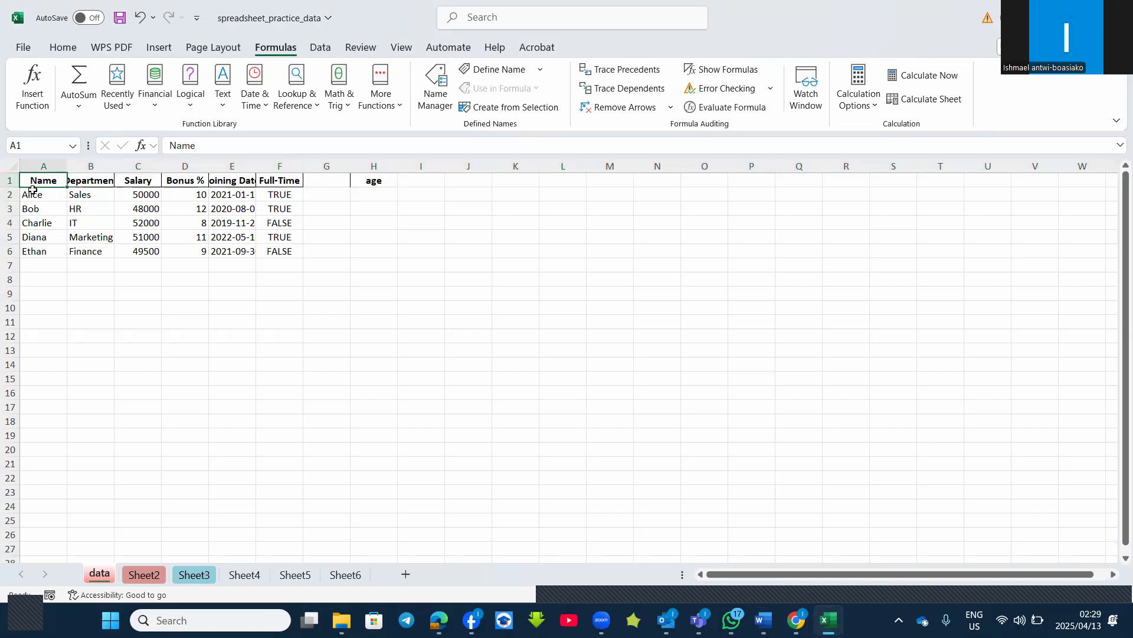
Jump to cell A200 through the Name Box and back to A1.
{"action": "left_click", "coordinate": [28, 143]}
{"action": "type", "text": "a200"}
{"action": "key", "text": "Return"}
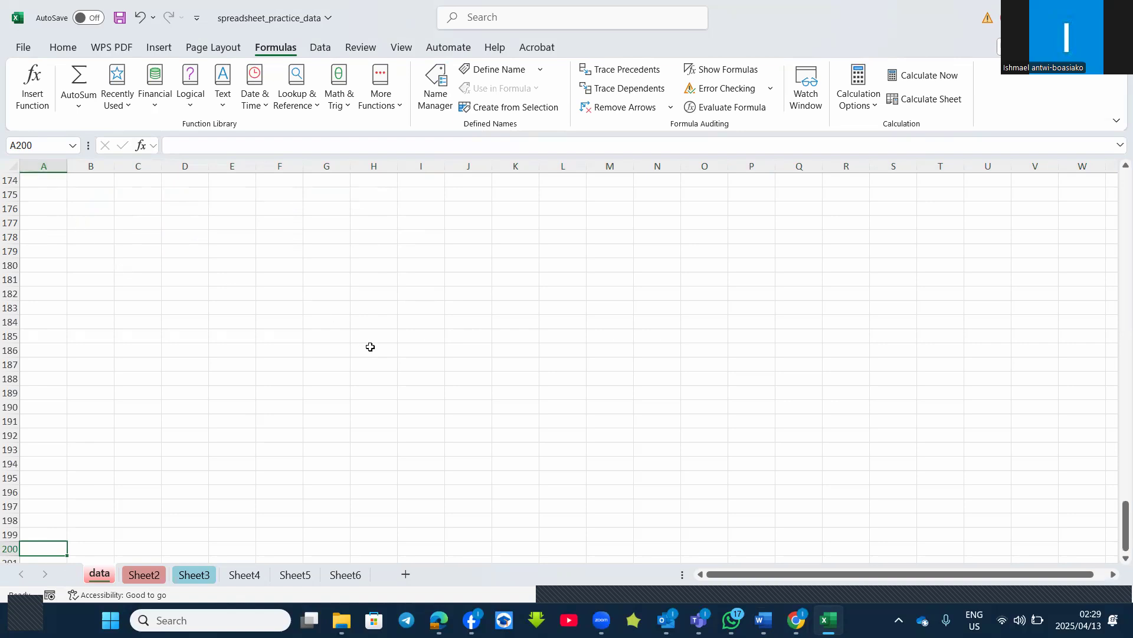
{"action": "left_click", "coordinate": [34, 142]}
{"action": "type", "text": "a1"}
{"action": "key", "text": "Return"}
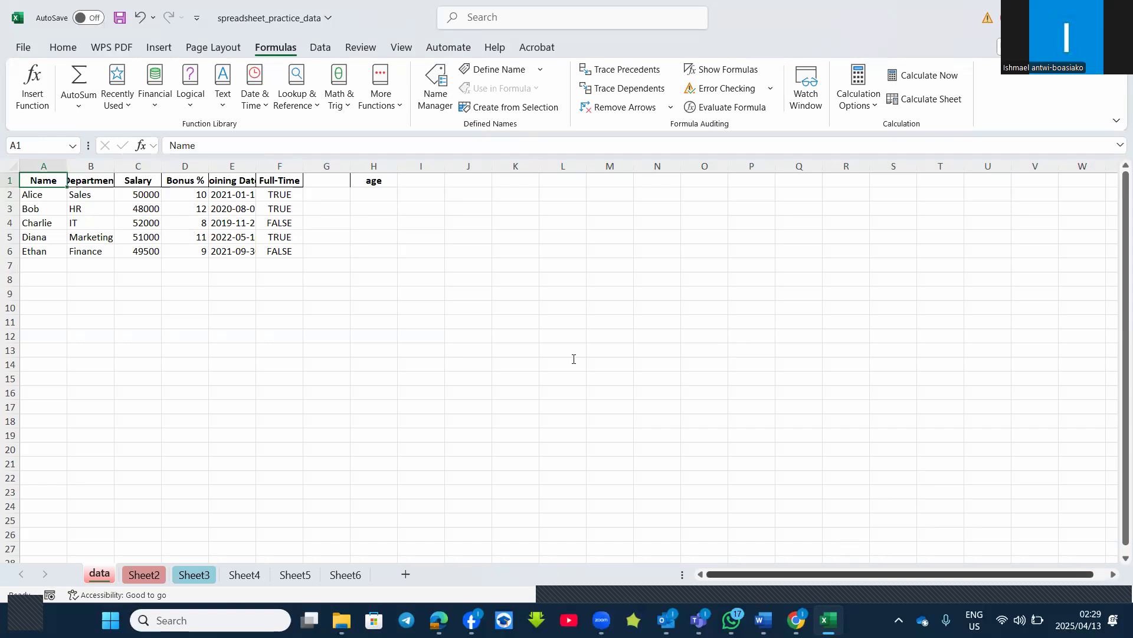
Check the Word outline, then select the range A1:A10 in Excel.
{"action": "key", "text": "alt+Tab"}
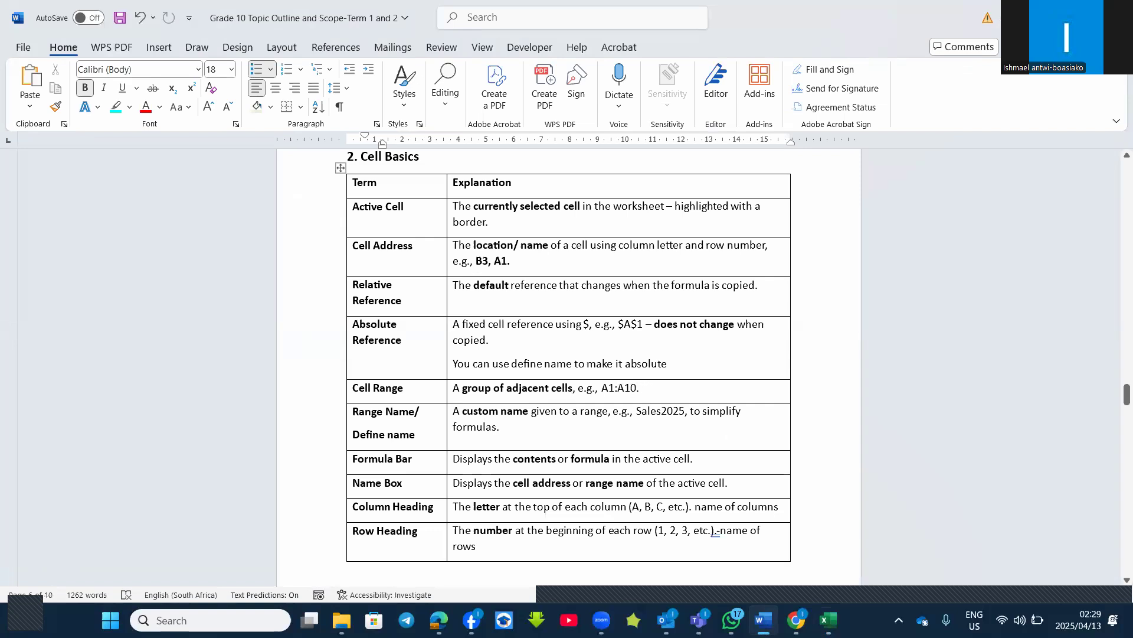
{"action": "key", "text": "alt+Tab"}
{"action": "left_click_drag", "start_coordinate": [52, 178], "coordinate": [43, 309]}
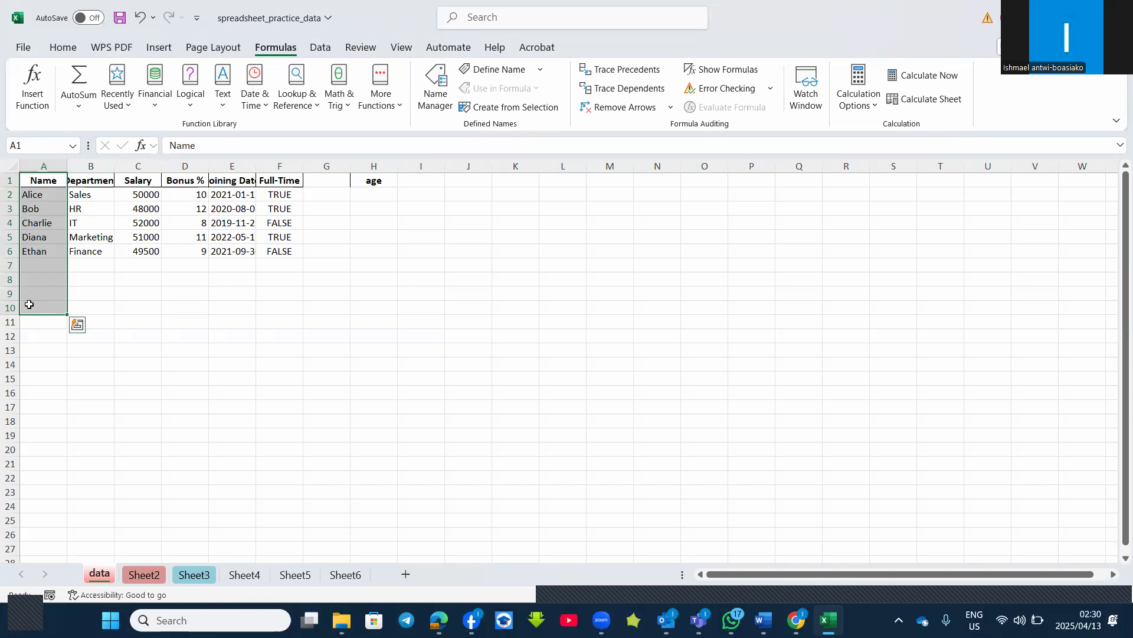
Define the name 'amount' for cell I1 on the data sheet.
{"action": "left_click", "coordinate": [402, 392]}
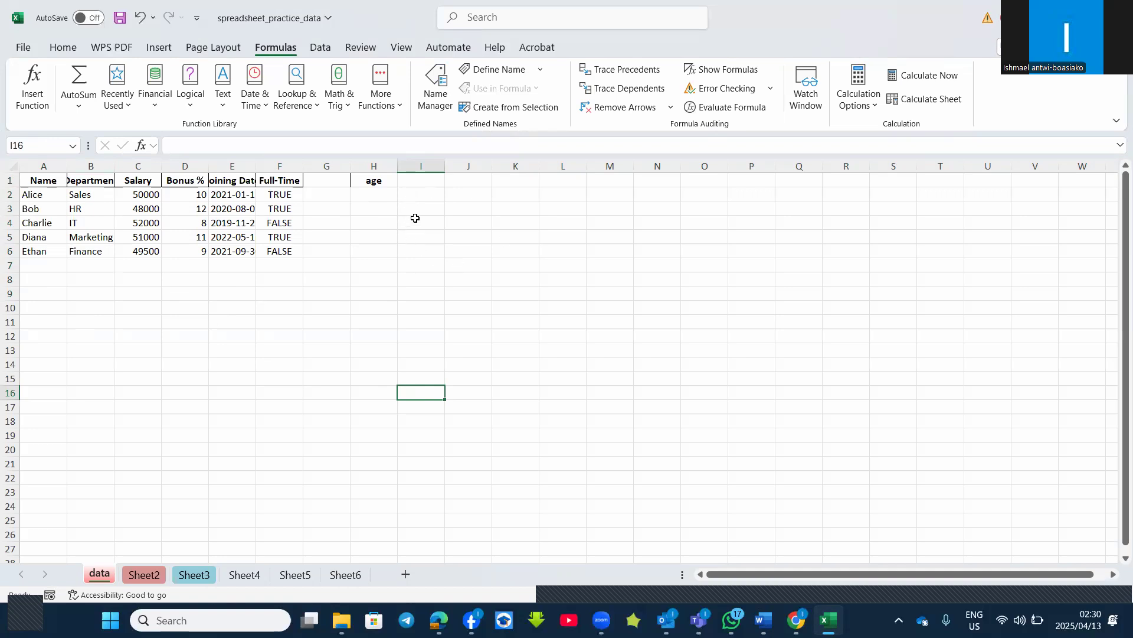
{"action": "left_click", "coordinate": [424, 181]}
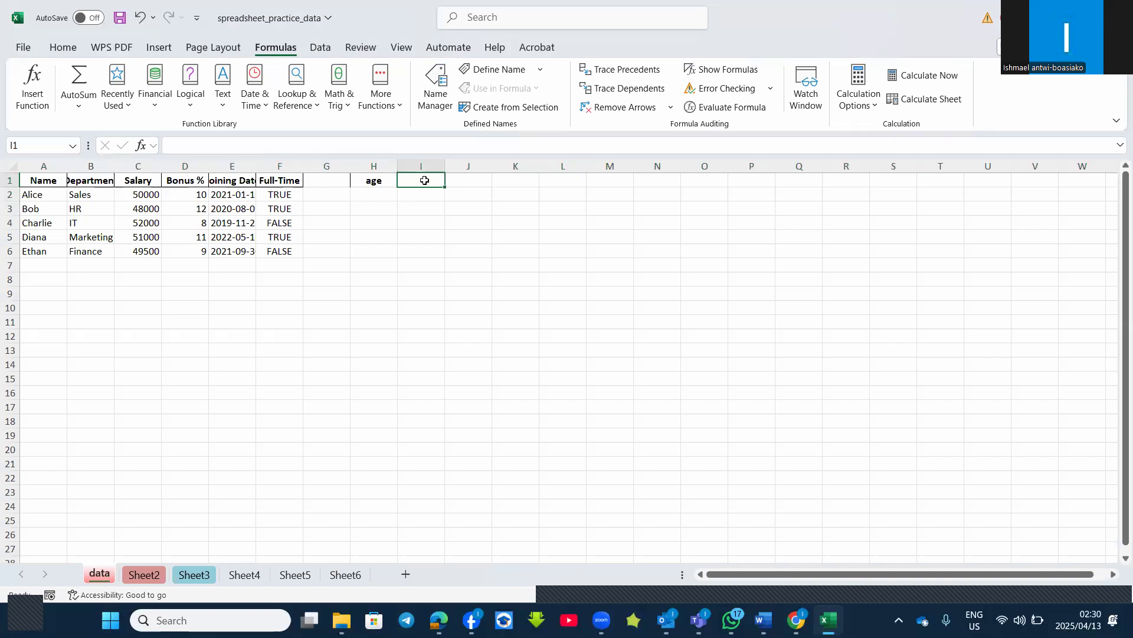
{"action": "right_click", "coordinate": [425, 180]}
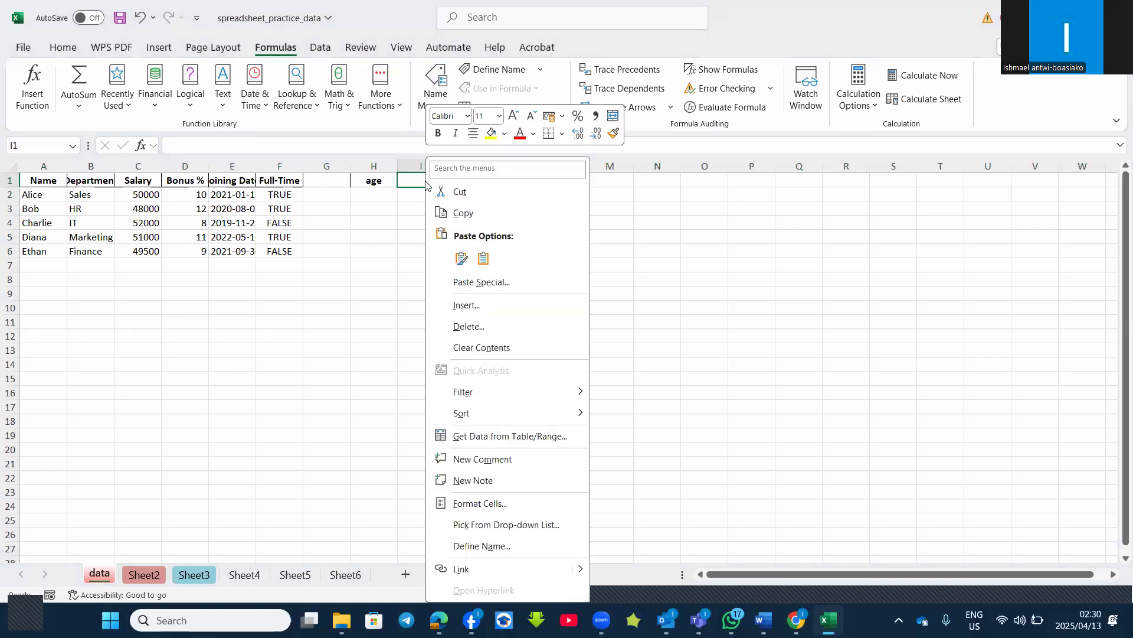
{"action": "left_click", "coordinate": [481, 546]}
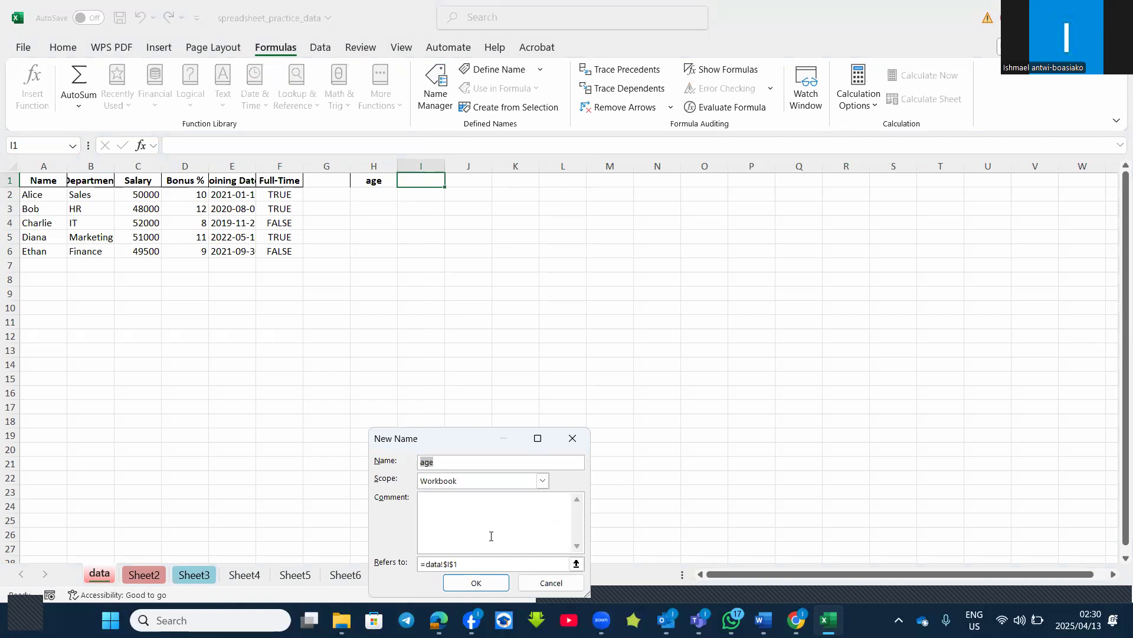
{"action": "type", "text": "amount"}
{"action": "left_click", "coordinate": [496, 583]}
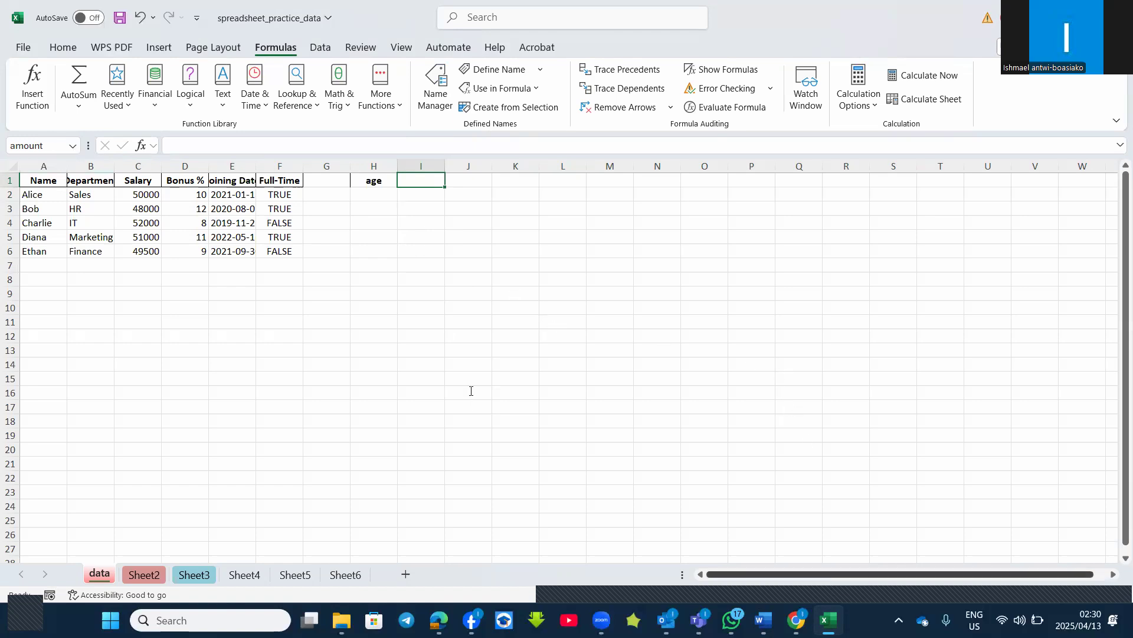
{"action": "key", "text": "alt+Tab"}
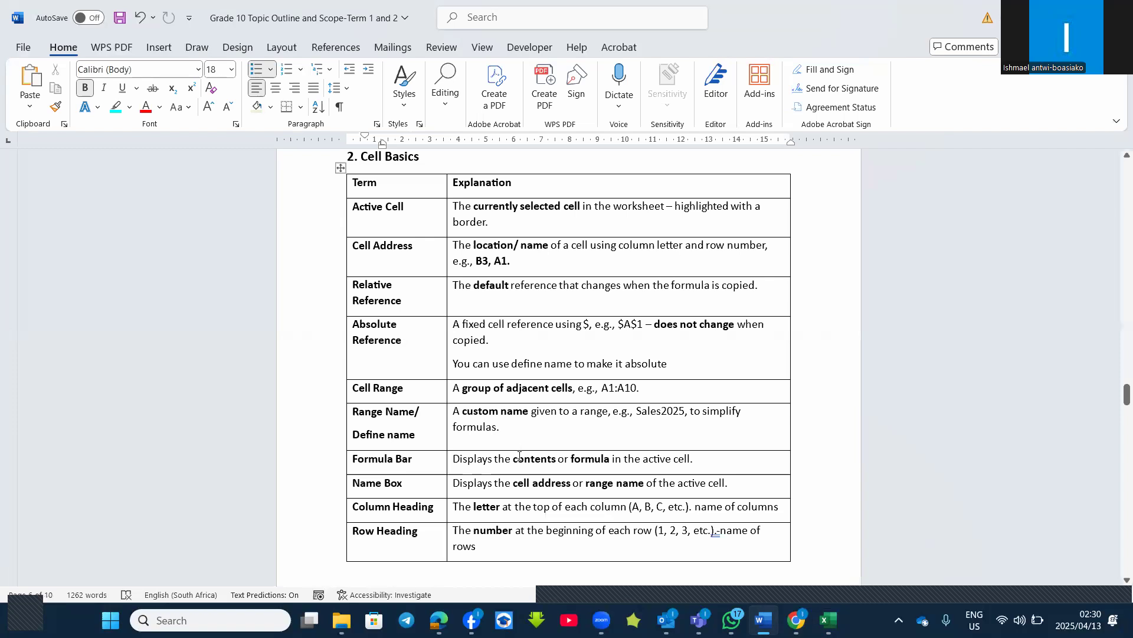
Scroll to section 3, Data Types & Entry, and place the cursor after Text in its table.
{"action": "scroll", "coordinate": [533, 448], "scroll_direction": "down", "scroll_amount": 1}
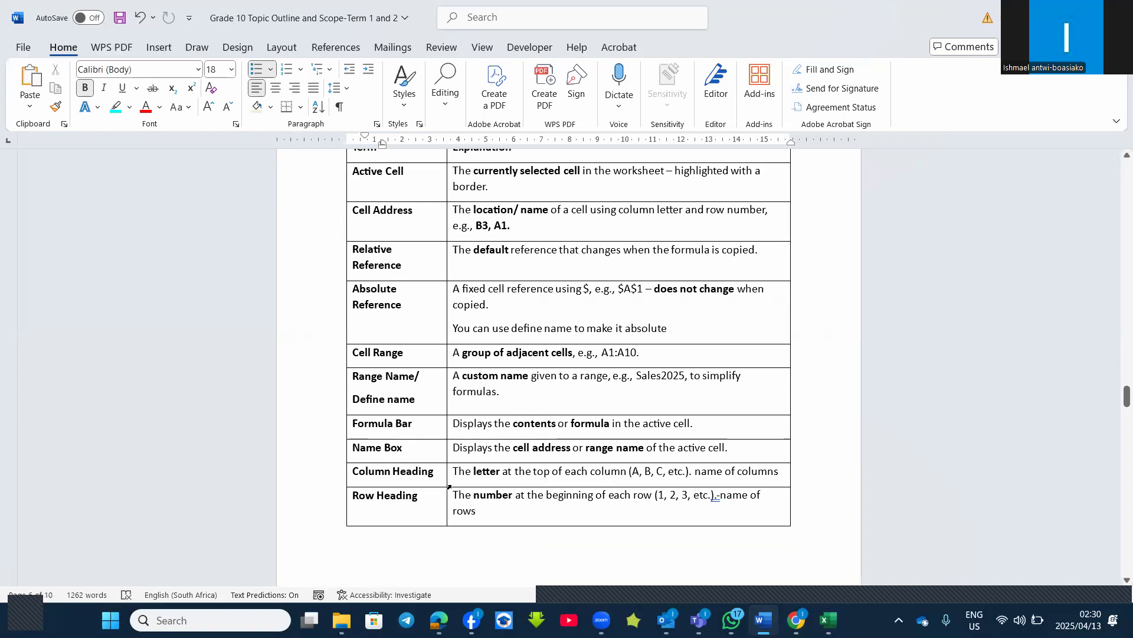
{"action": "scroll", "coordinate": [438, 497], "scroll_direction": "down", "scroll_amount": 5}
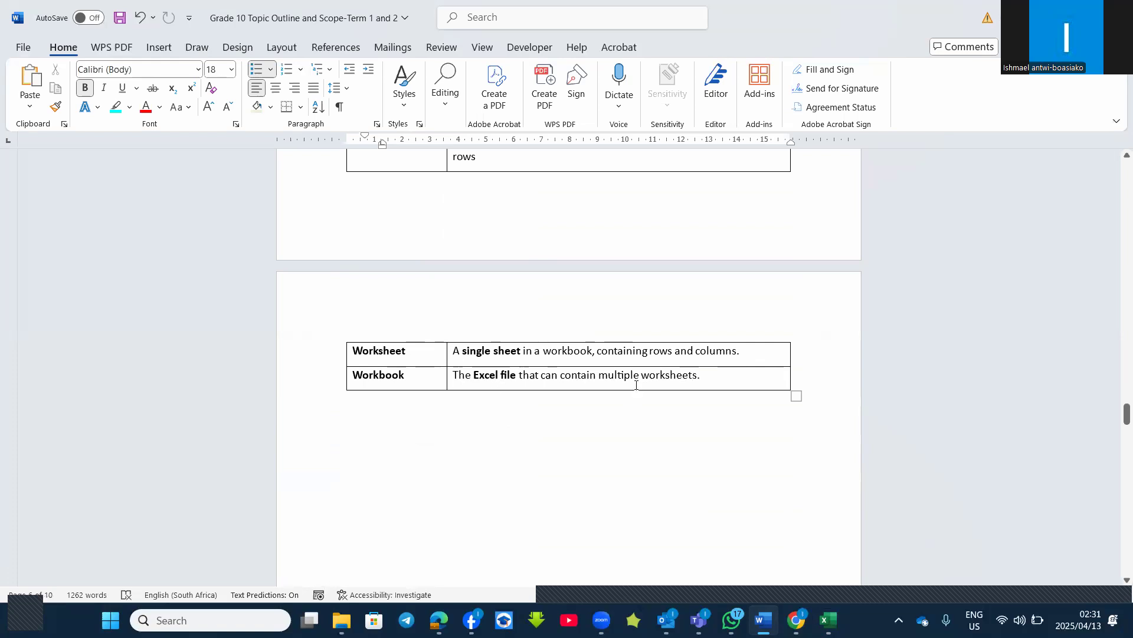
{"action": "scroll", "coordinate": [632, 387], "scroll_direction": "down", "scroll_amount": 3}
{"action": "scroll", "coordinate": [633, 390], "scroll_direction": "down", "scroll_amount": 6}
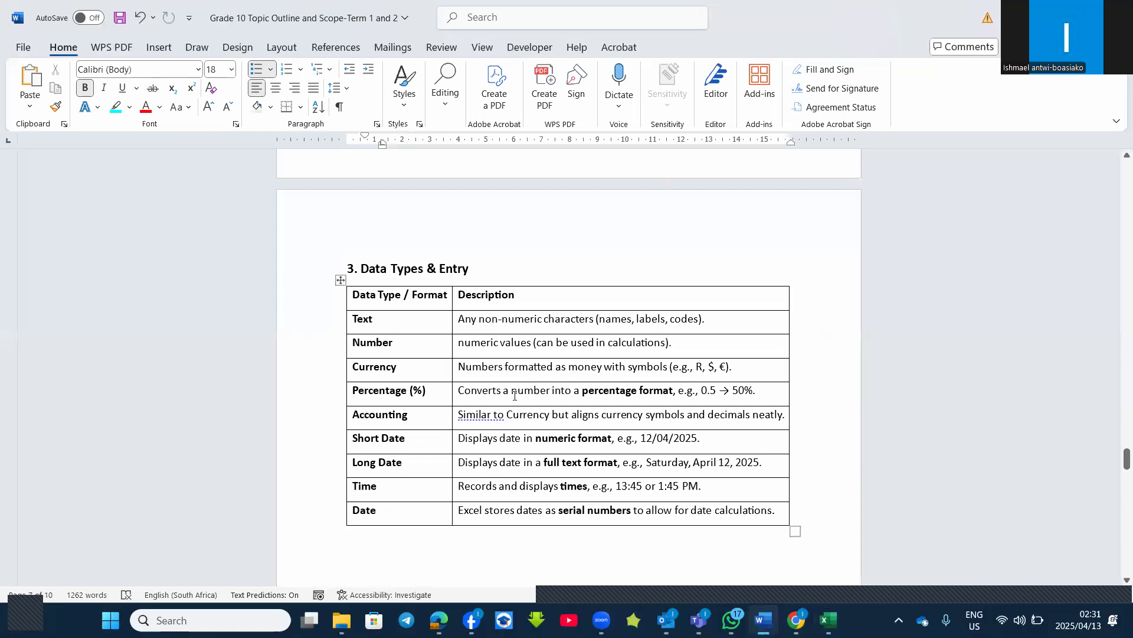
{"action": "left_click", "coordinate": [396, 327]}
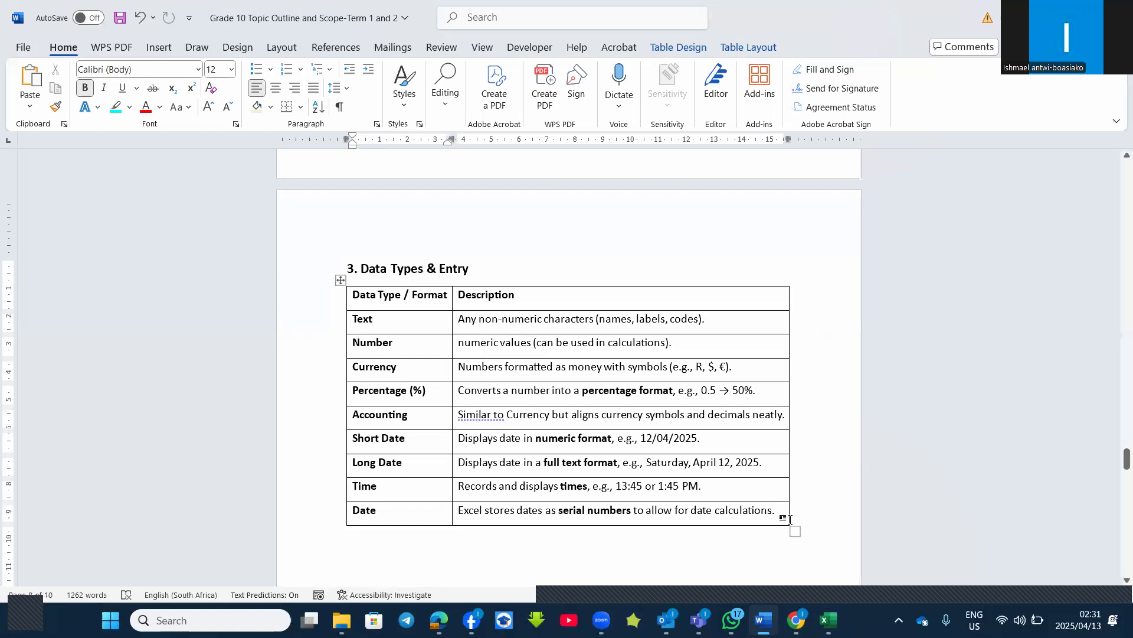
Grow the Data Types table text, rows Text through Date, from 12 to 14 pt.
{"action": "mouse_move", "coordinate": [784, 518]}
{"action": "left_mouse_down"}
{"action": "mouse_move", "coordinate": [590, 484]}
{"action": "mouse_move", "coordinate": [372, 322]}
{"action": "left_mouse_up"}
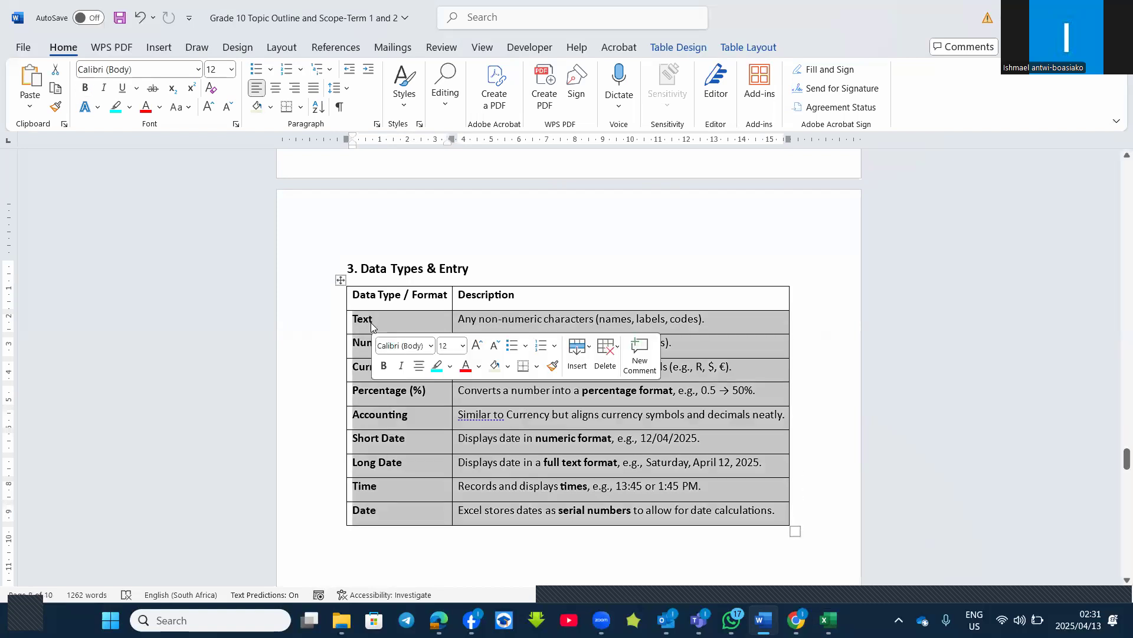
{"action": "left_click", "coordinate": [479, 347]}
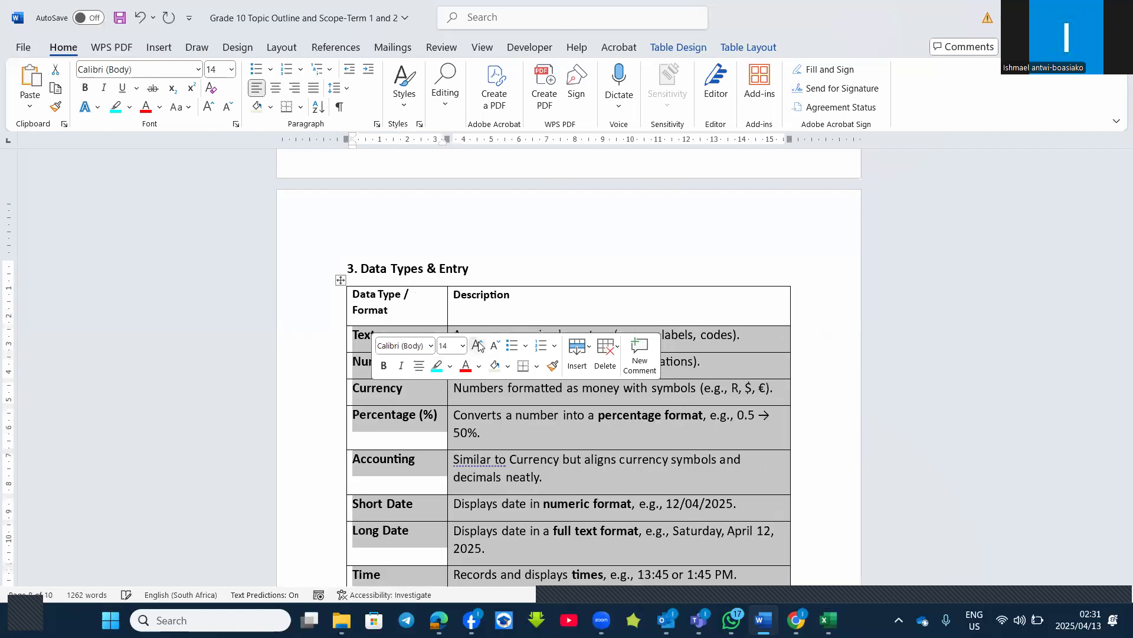
{"action": "left_click", "coordinate": [532, 382]}
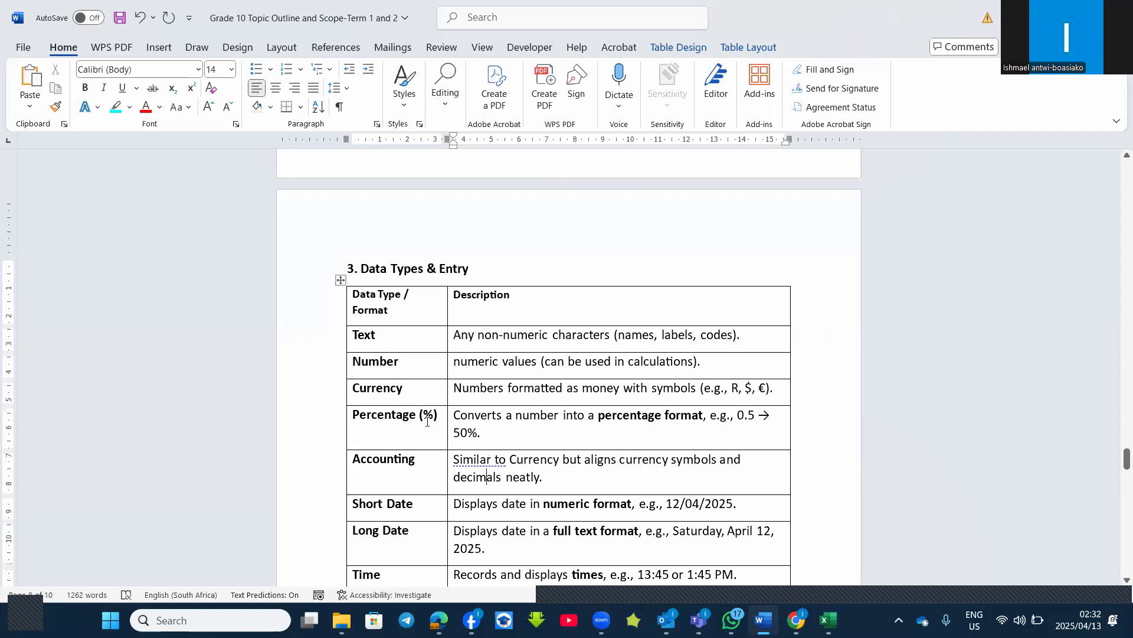
Scroll past the Data Types table down to section 4, Basic Calculations.
{"action": "scroll", "coordinate": [427, 421], "scroll_direction": "down", "scroll_amount": 1}
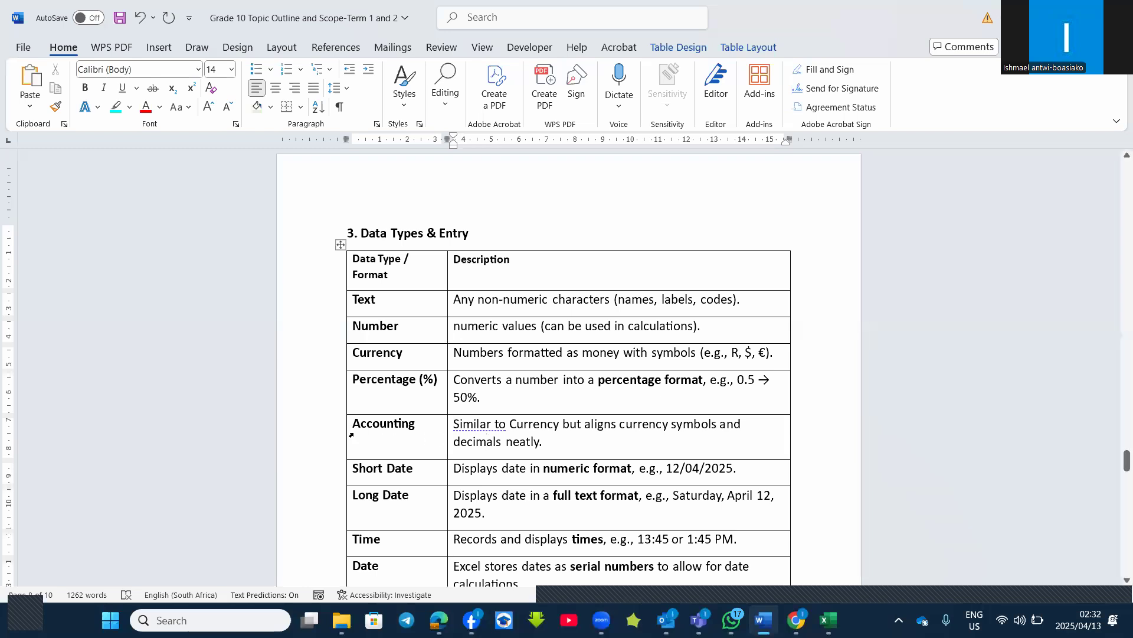
{"action": "scroll", "coordinate": [401, 463], "scroll_direction": "down", "scroll_amount": 1}
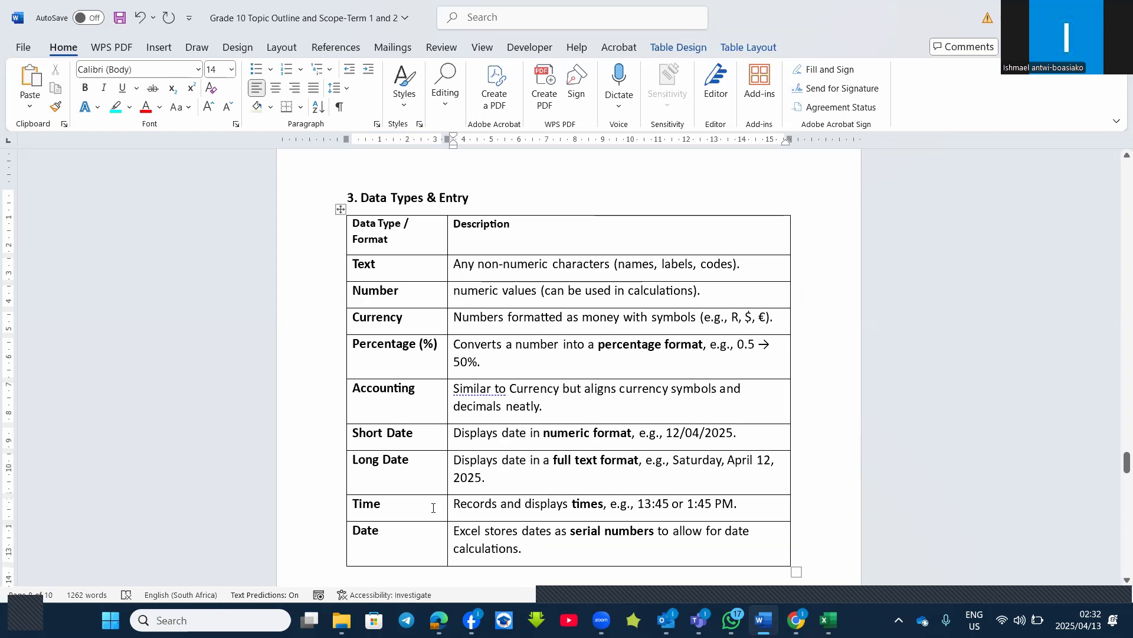
{"action": "scroll", "coordinate": [434, 508], "scroll_direction": "down", "scroll_amount": 1}
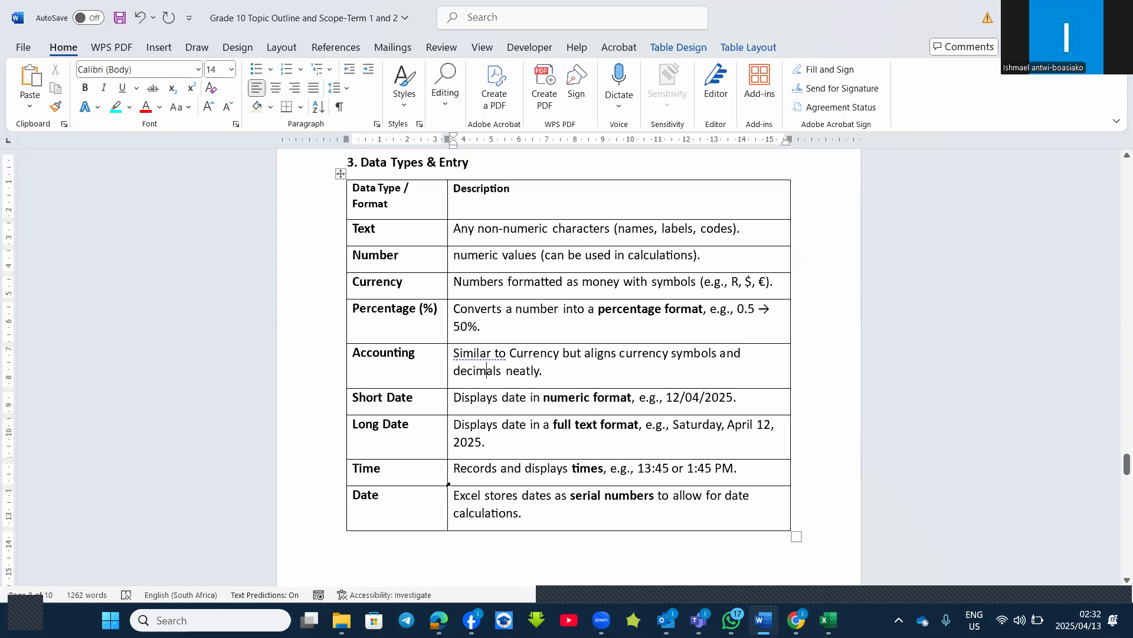
{"action": "scroll", "coordinate": [448, 483], "scroll_direction": "down", "scroll_amount": 1}
{"action": "scroll", "coordinate": [448, 483], "scroll_direction": "up", "scroll_amount": 2}
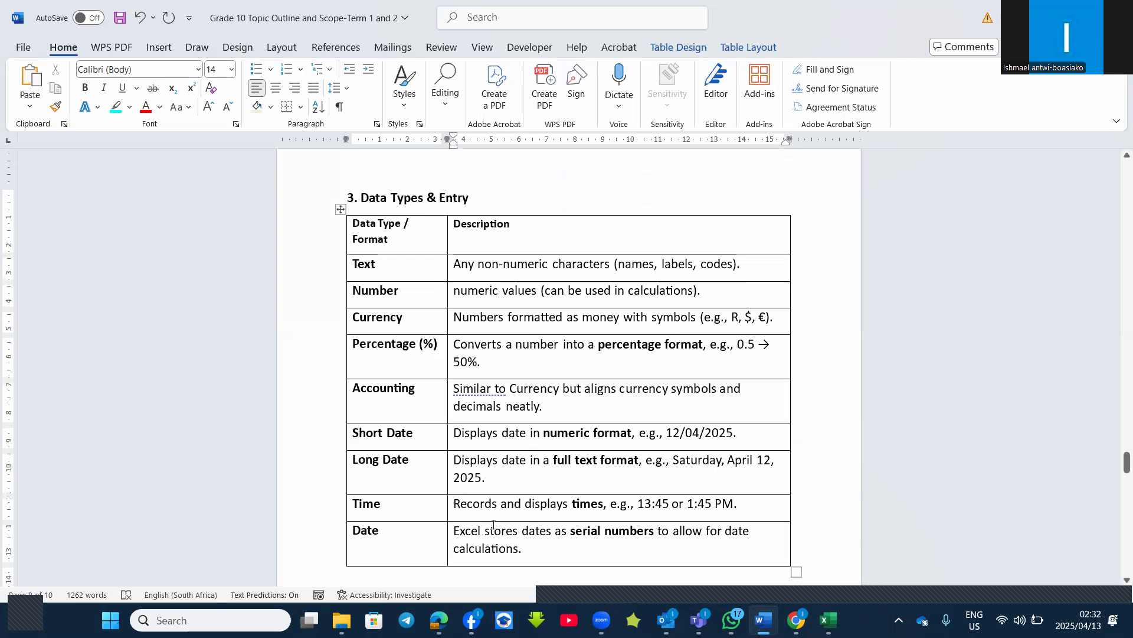
{"action": "scroll", "coordinate": [496, 523], "scroll_direction": "down", "scroll_amount": 1}
{"action": "scroll", "coordinate": [496, 523], "scroll_direction": "down", "scroll_amount": 10}
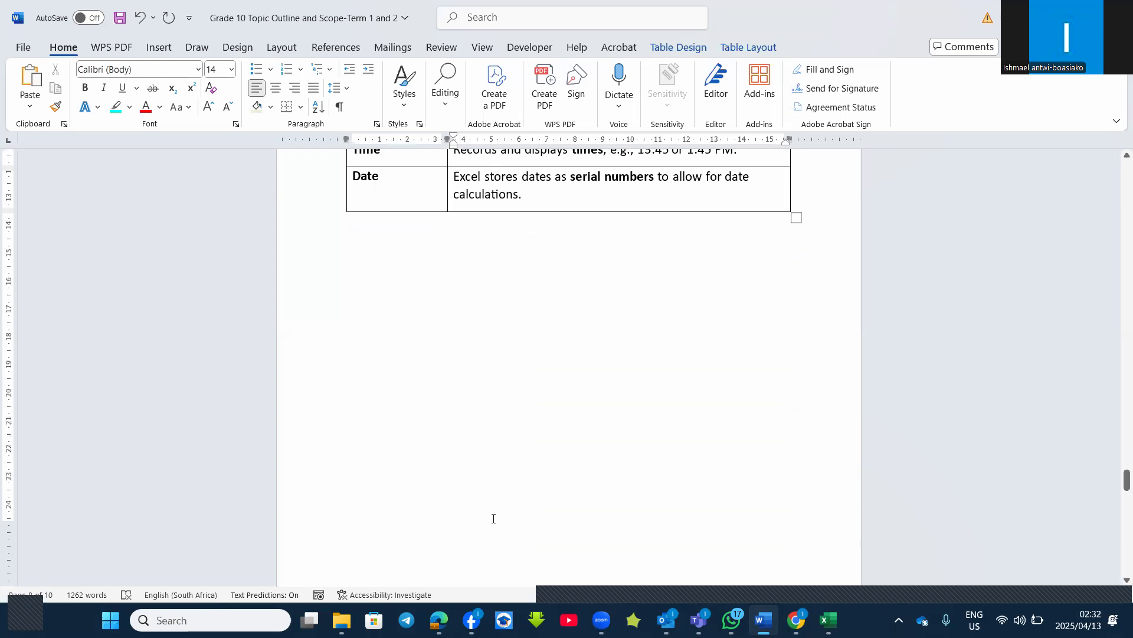
{"action": "scroll", "coordinate": [499, 494], "scroll_direction": "down", "scroll_amount": 5}
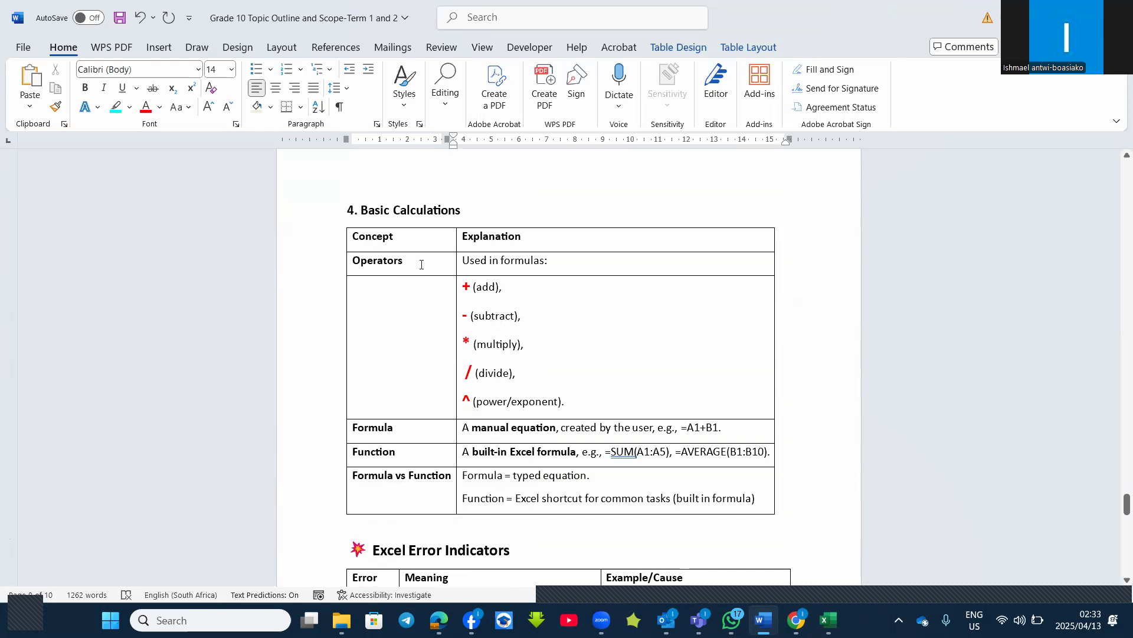
Add '=' after 'Used in formulas:' and '( shift+6)' after the power/exponent operator.
{"action": "left_click", "coordinate": [562, 260]}
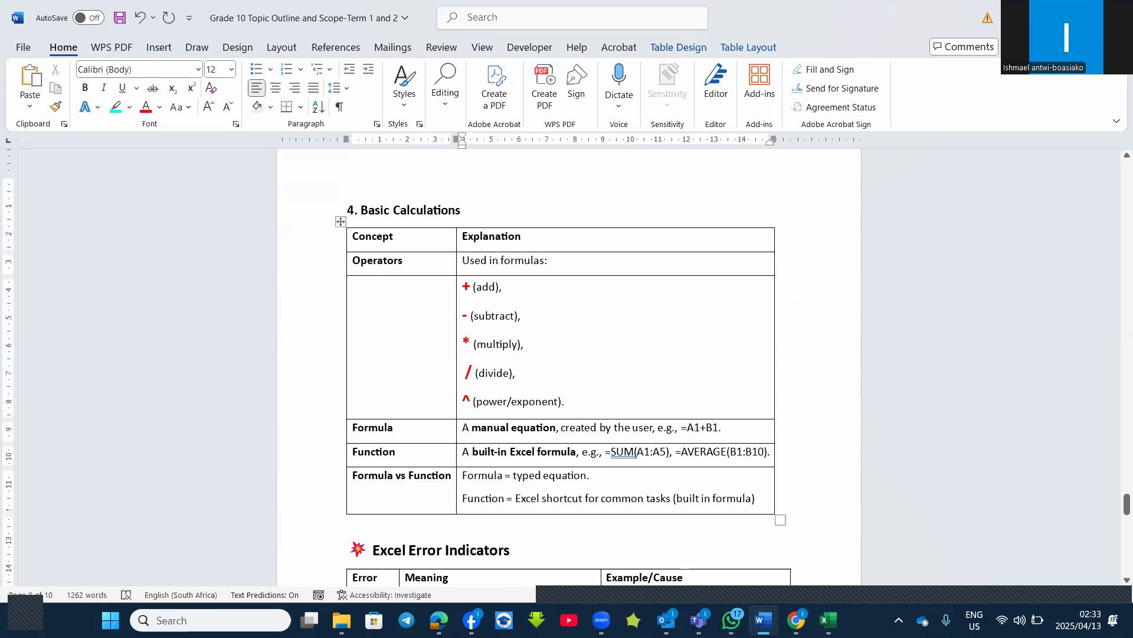
{"action": "type", "text": "="}
{"action": "left_click", "coordinate": [572, 406]}
{"action": "type", "text": "( sh"}
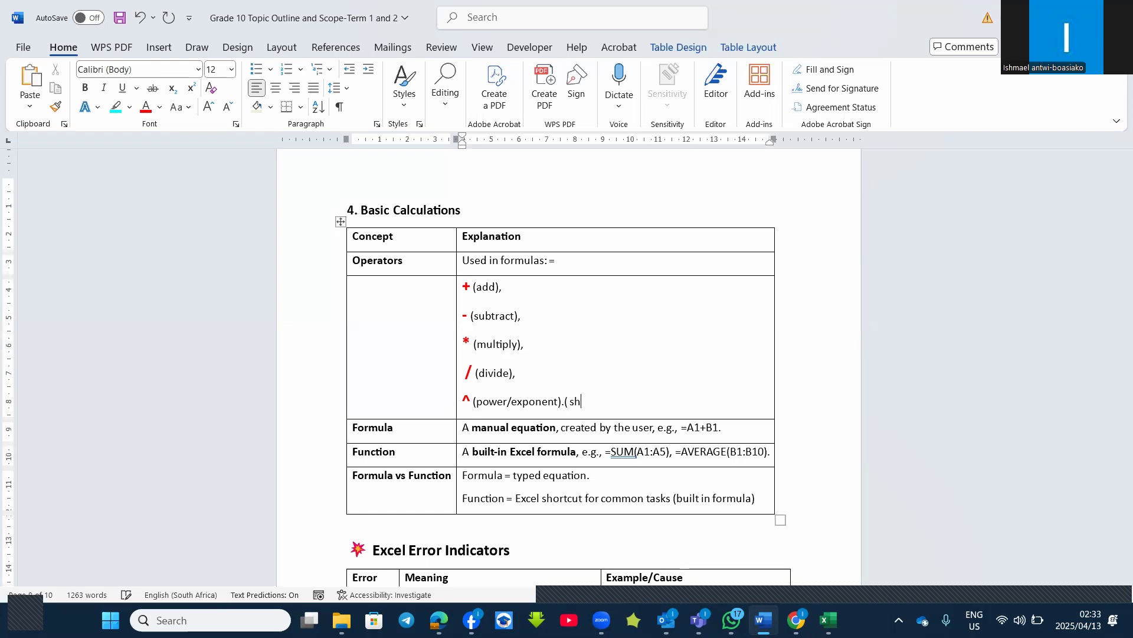
{"action": "type", "text": "ift+6)"}
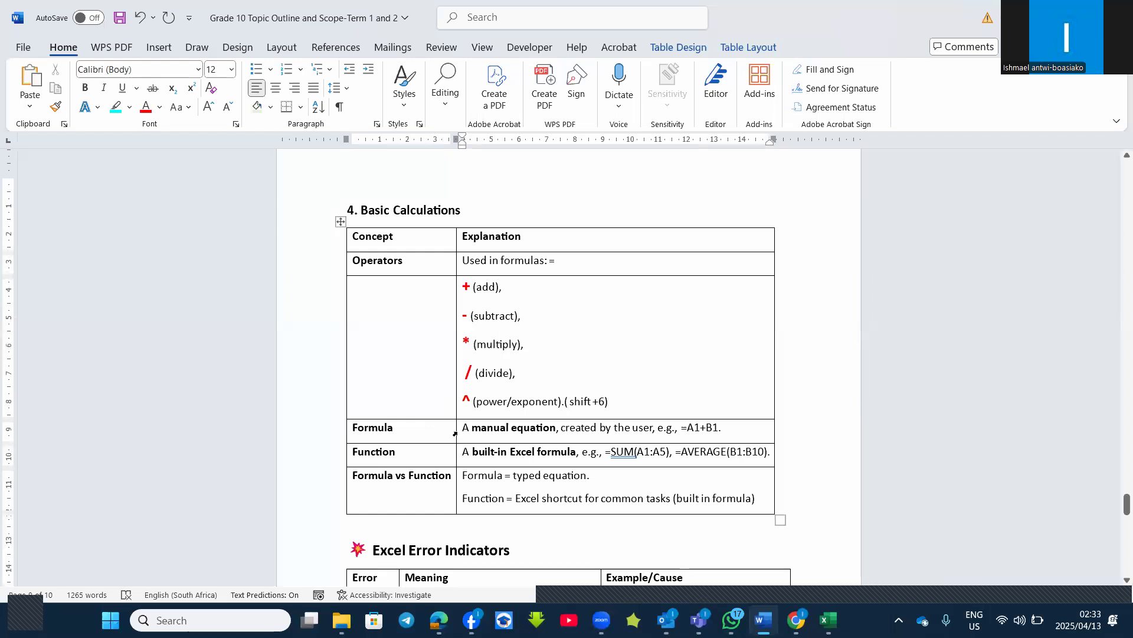
{"action": "scroll", "coordinate": [457, 424], "scroll_direction": "down", "scroll_amount": 1}
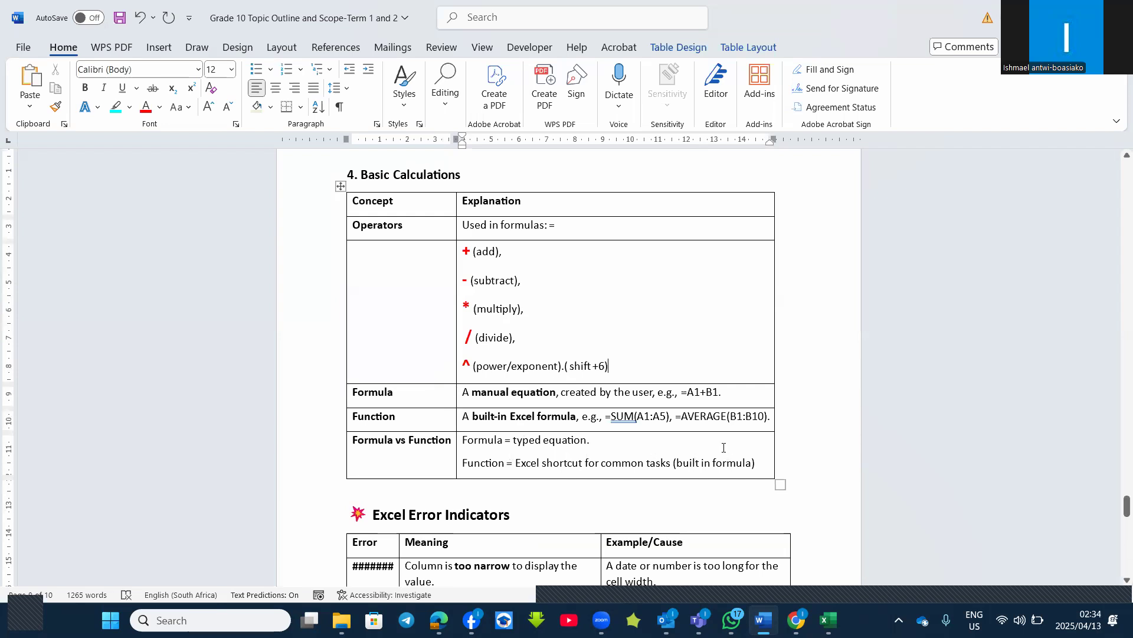
{"action": "scroll", "coordinate": [724, 447], "scroll_direction": "down", "scroll_amount": 5}
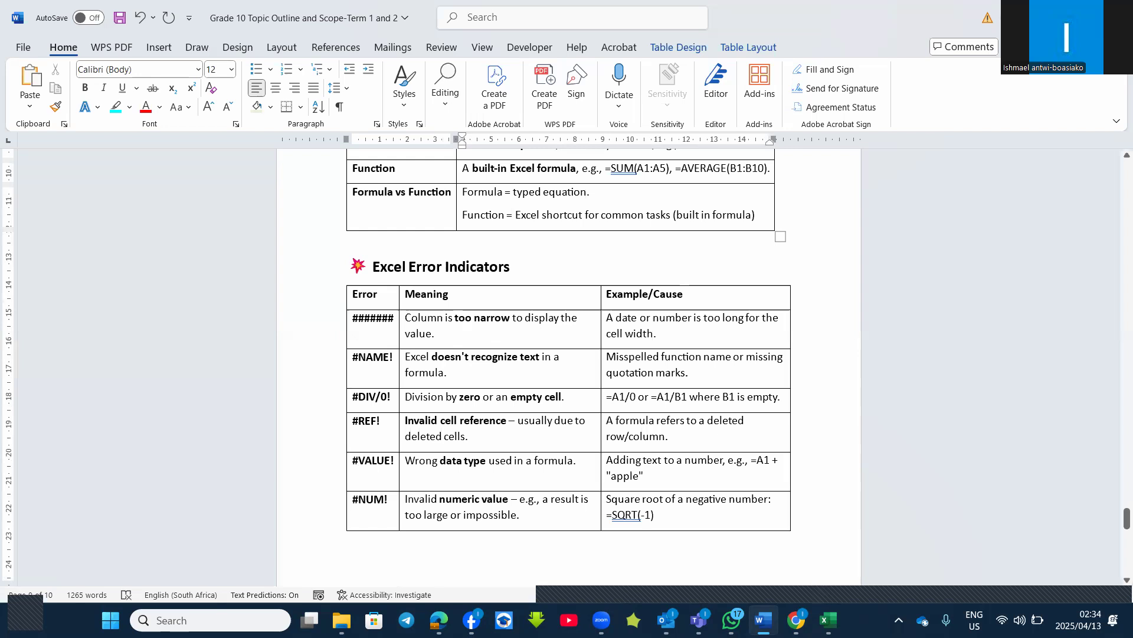
Narrow column F until it shows ###, then AutoFit it to reveal the TRUE/FALSE values.
{"action": "mouse_move", "coordinate": [821, 542]}
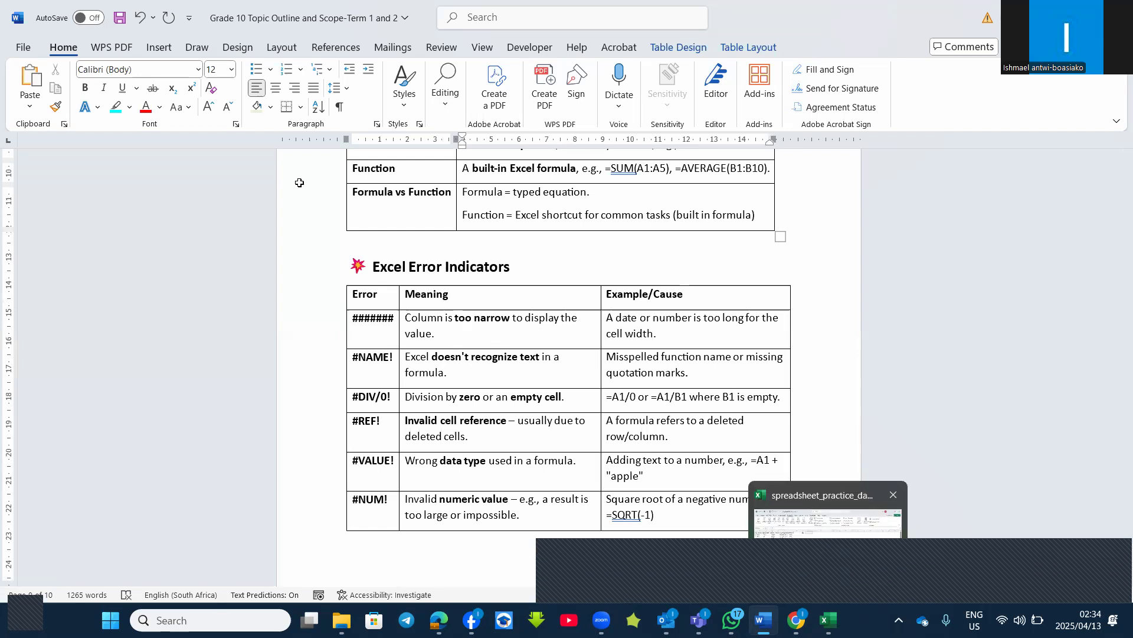
{"action": "key", "text": "alt+Tab"}
{"action": "left_click_drag", "start_coordinate": [305, 165], "coordinate": [280, 166]}
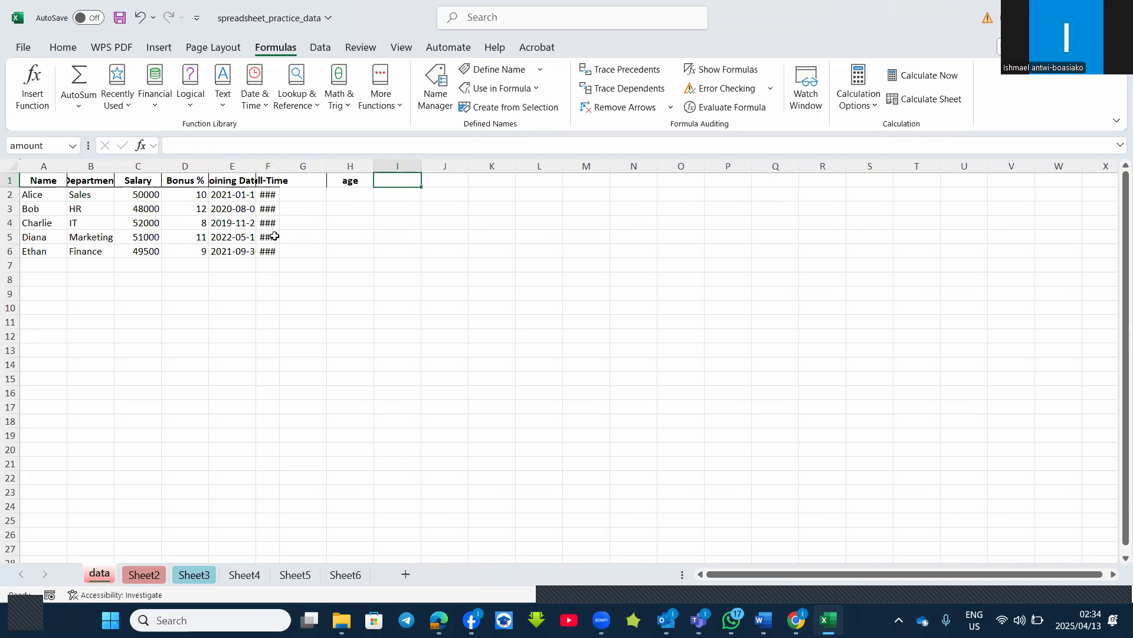
{"action": "double_click", "coordinate": [280, 163]}
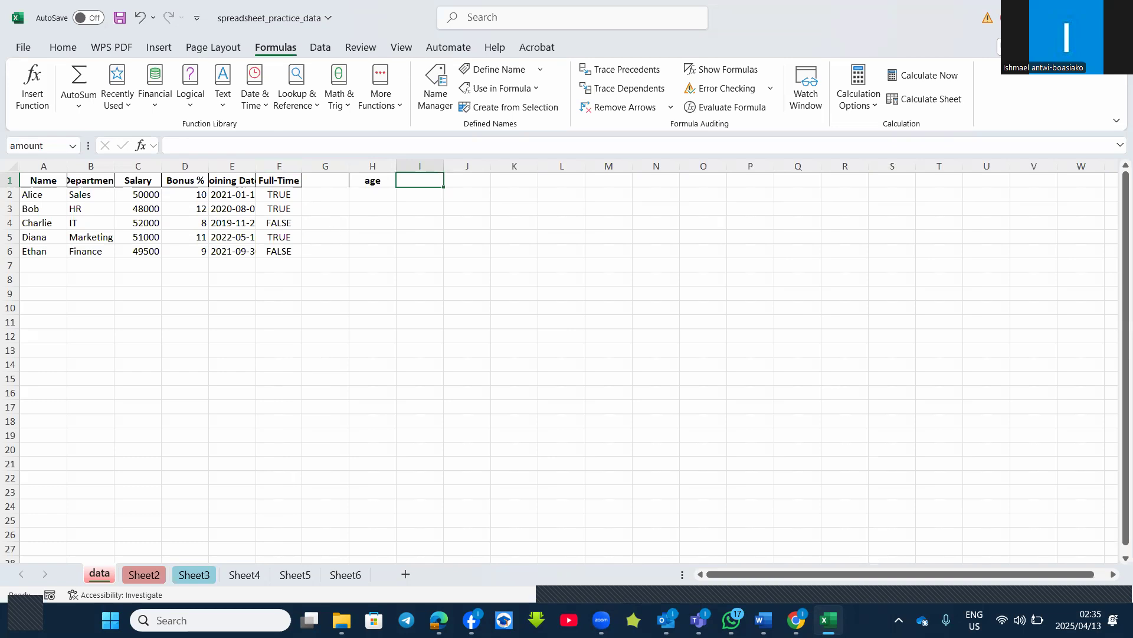
{"action": "key", "text": "alt+Tab"}
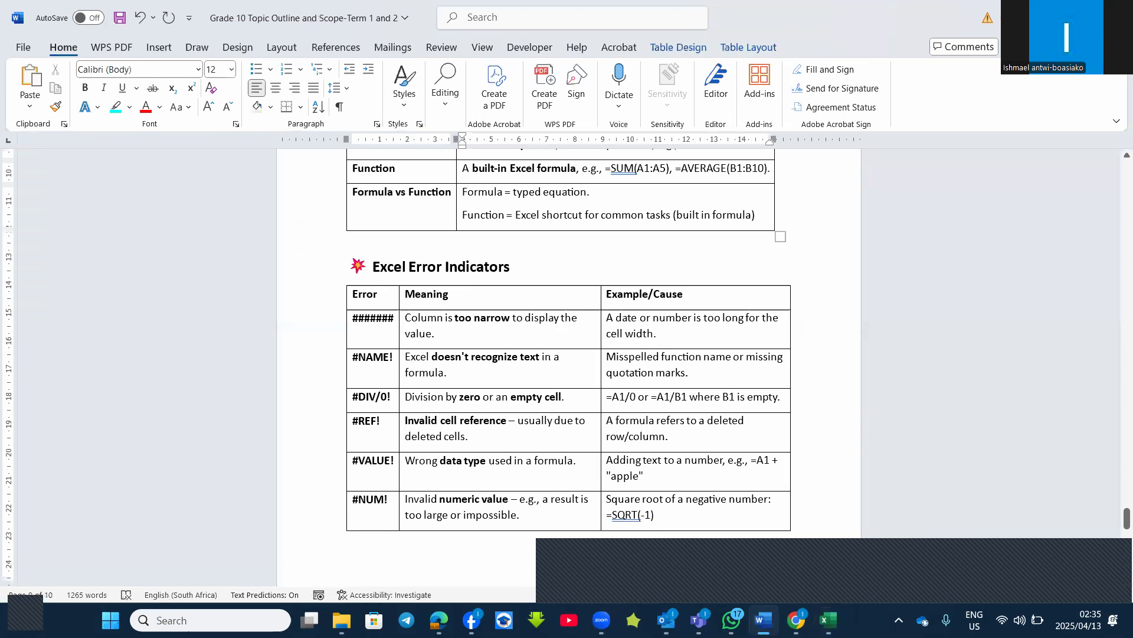
{"action": "key", "text": "alt+Tab"}
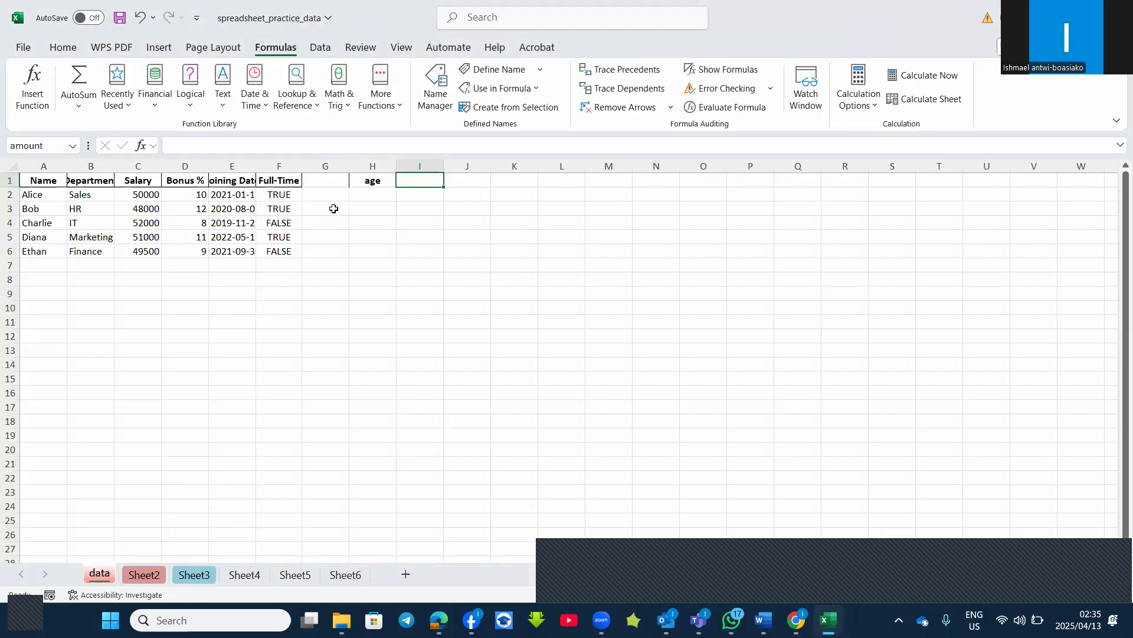
Enter =A2+A3 in B8 so adding the two names produces #VALUE!
{"action": "left_click", "coordinate": [93, 281]}
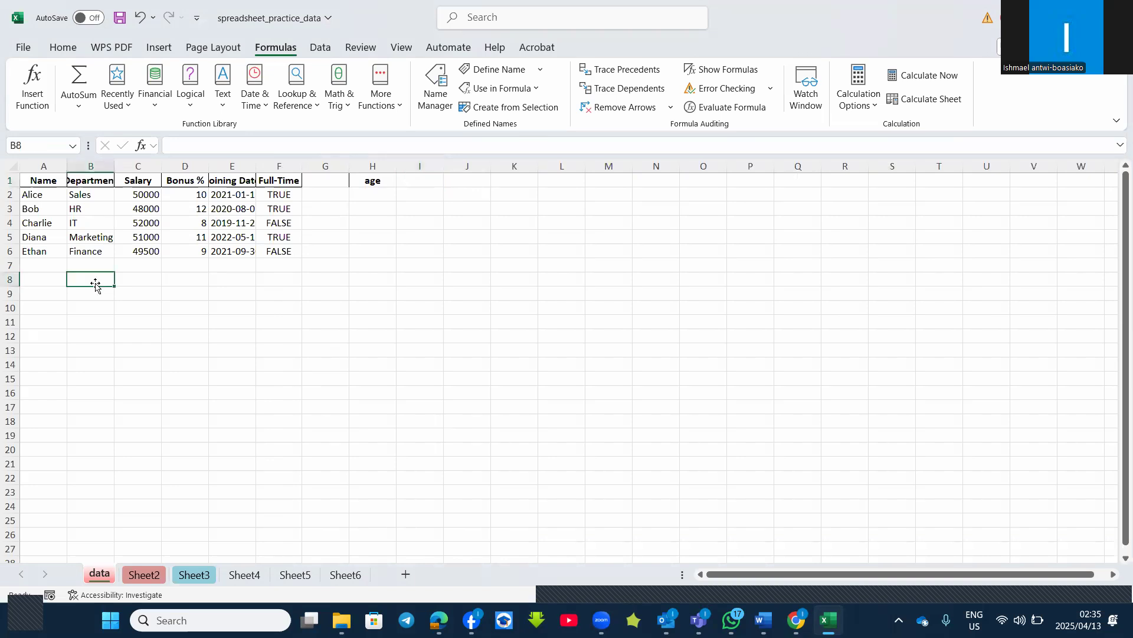
{"action": "type", "text": "="}
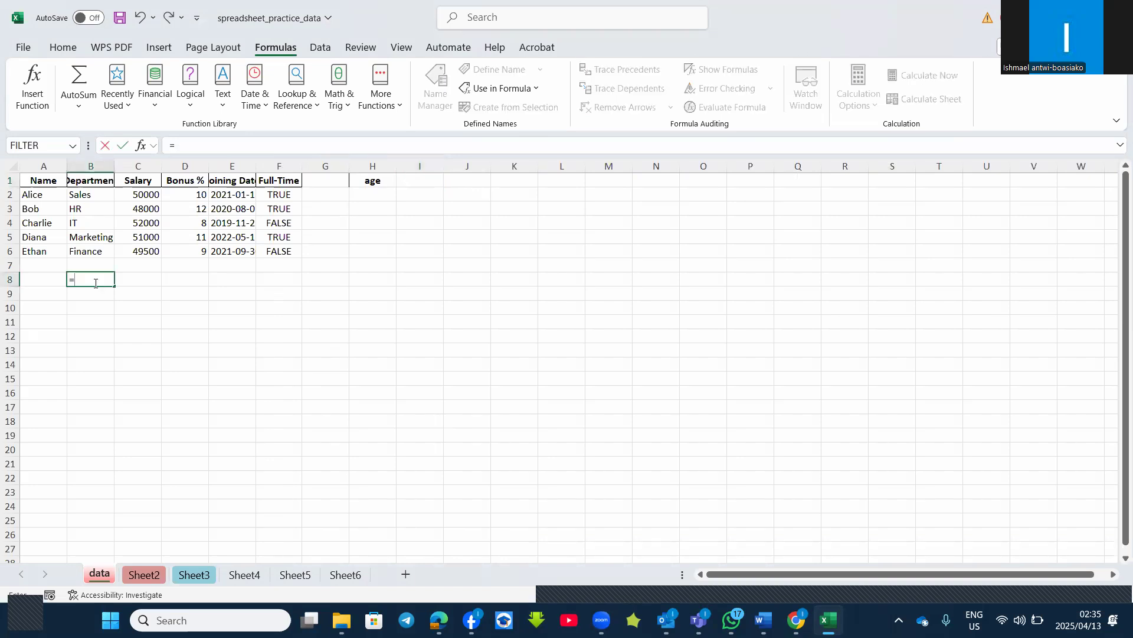
{"action": "left_click", "coordinate": [47, 196]}
{"action": "type", "text": "+"}
{"action": "left_click", "coordinate": [28, 208]}
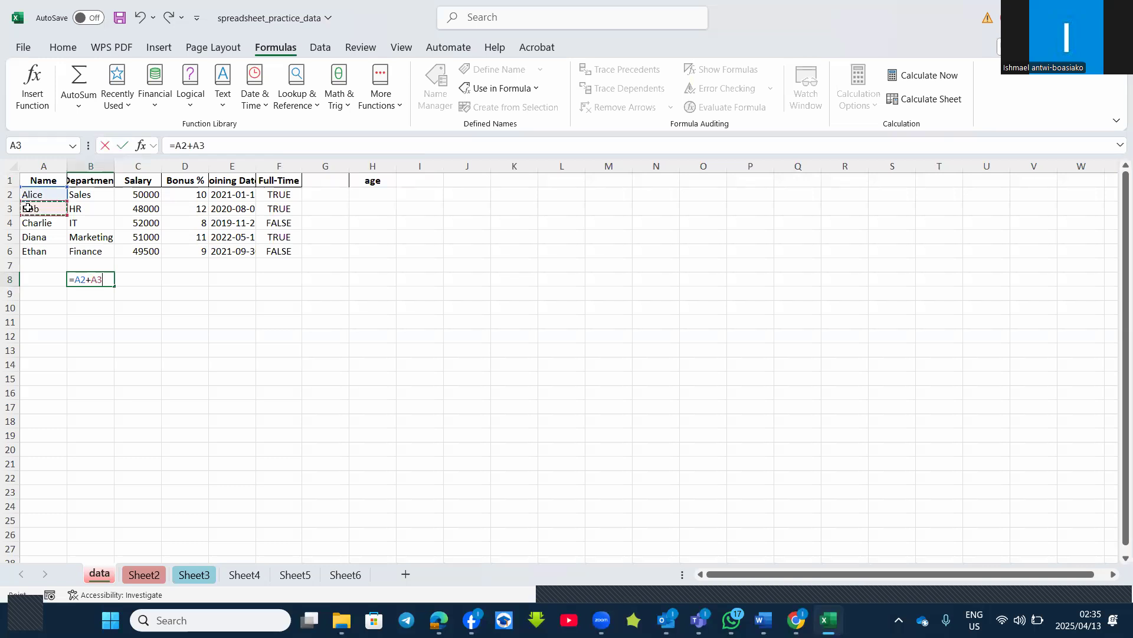
{"action": "key", "text": "Return"}
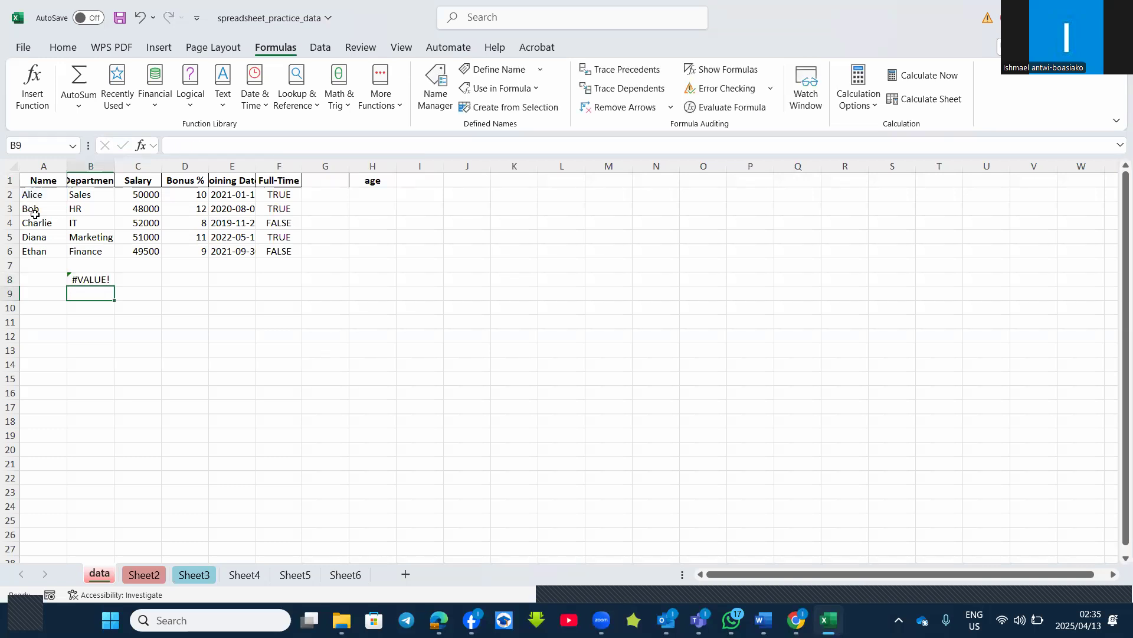
Overwrite B8 with the misspelled =sam(C2:C3) to produce #NAME?
{"action": "left_click", "coordinate": [102, 278]}
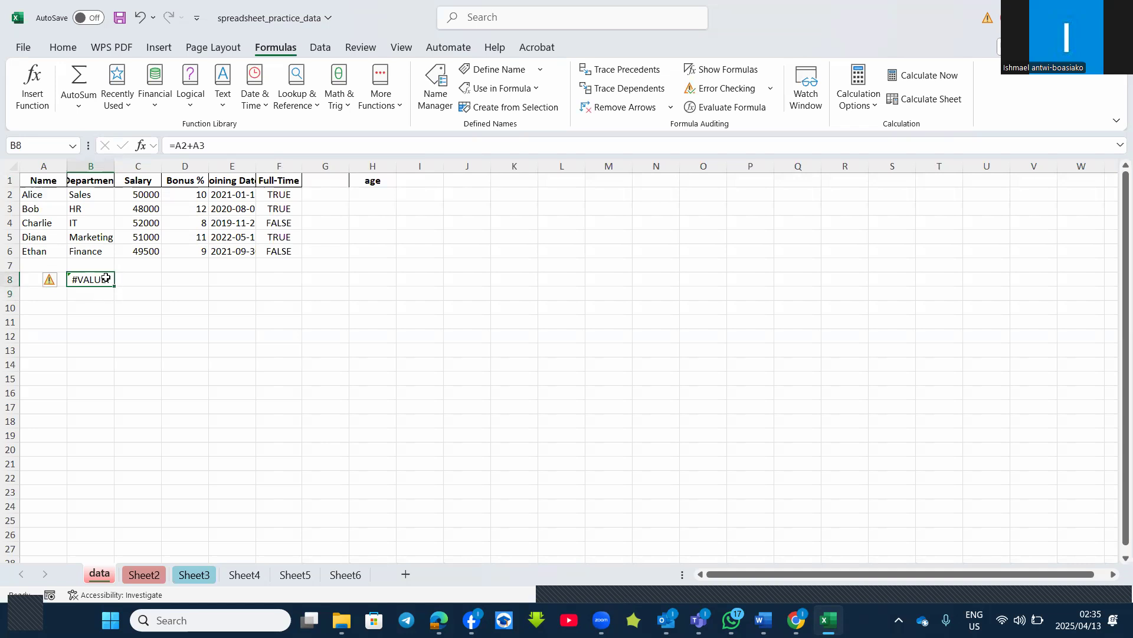
{"action": "type", "text": "=sam("}
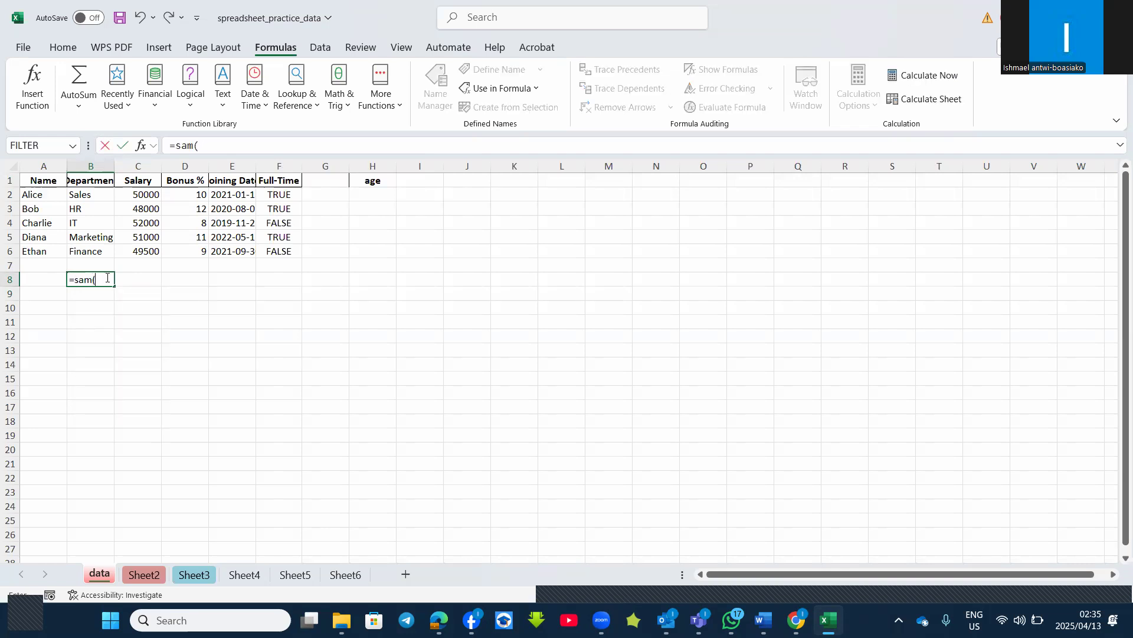
{"action": "left_click_drag", "start_coordinate": [133, 194], "coordinate": [133, 204]}
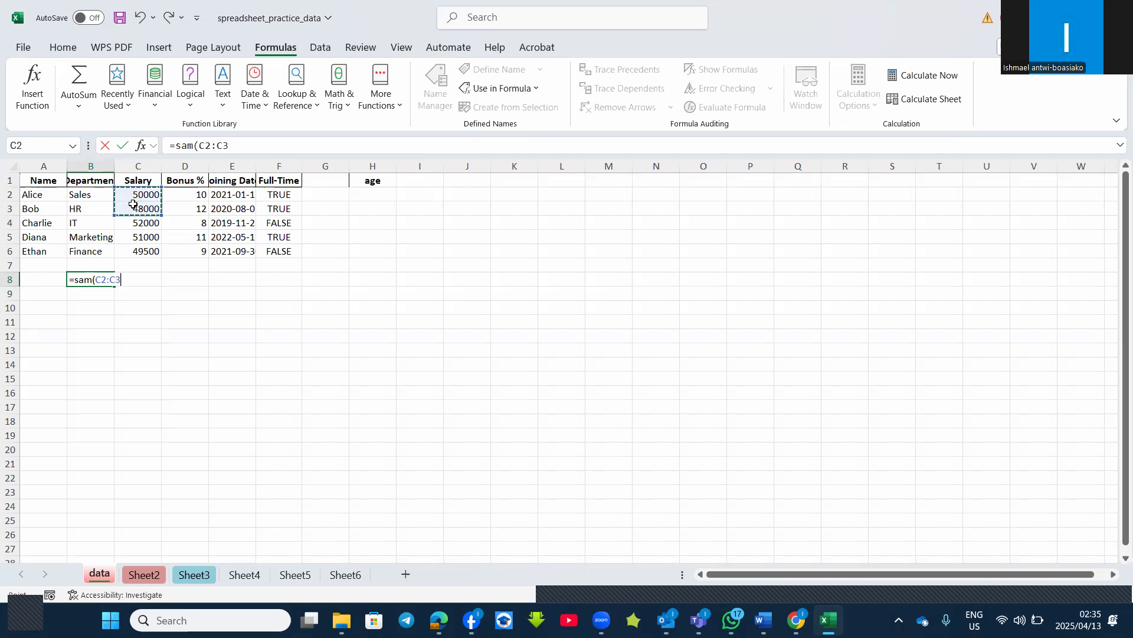
{"action": "type", "text": ")"}
{"action": "key", "text": "Return"}
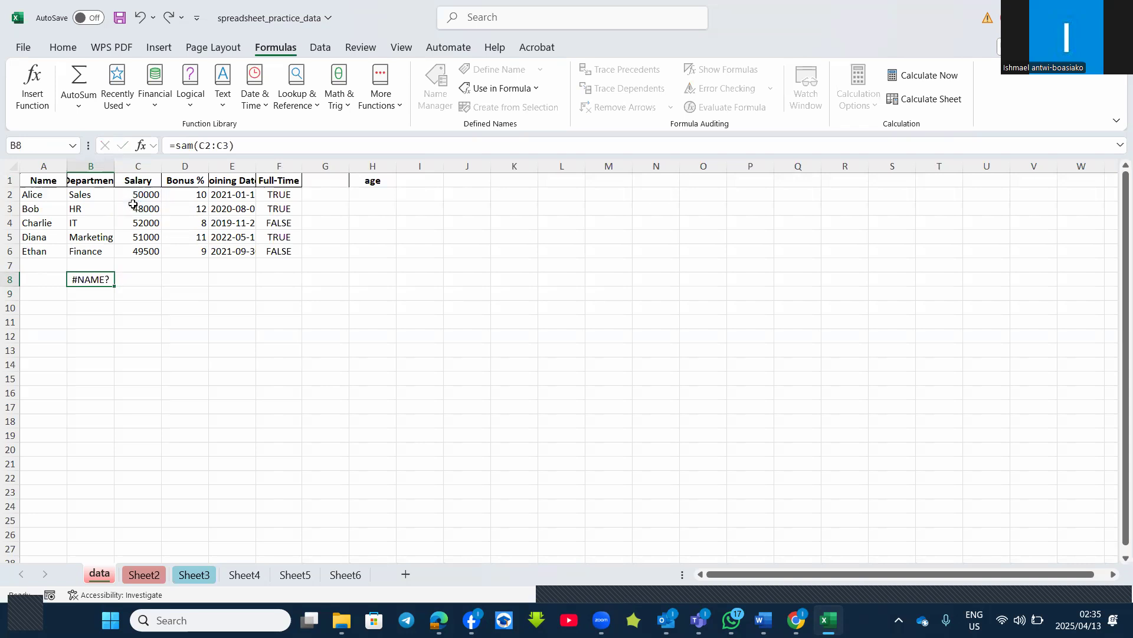
{"action": "left_click", "coordinate": [100, 277]}
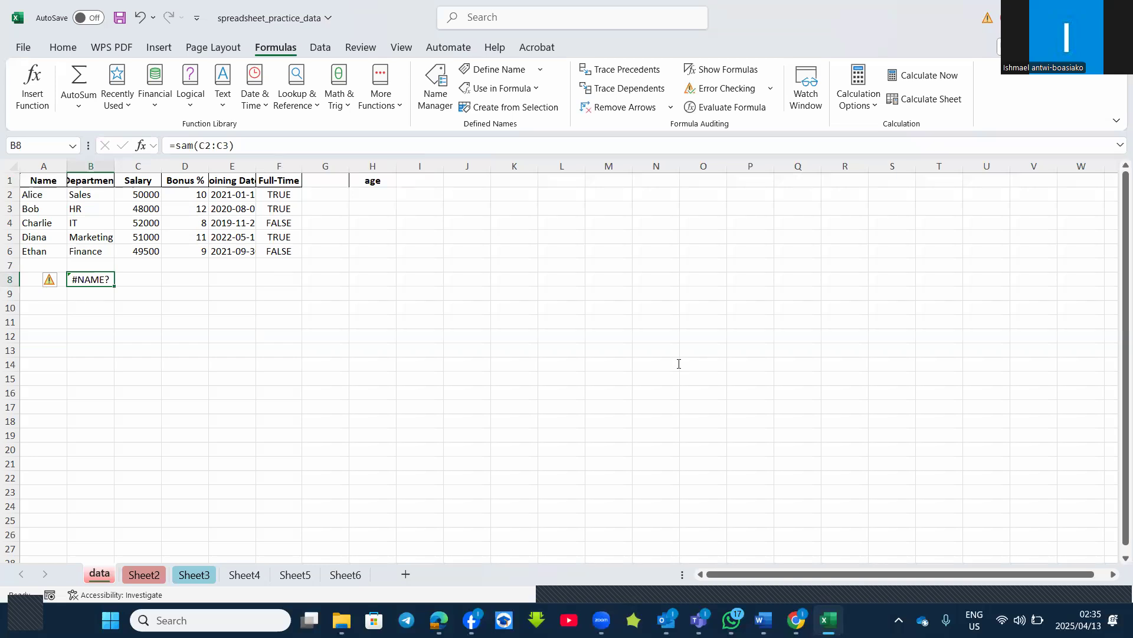
Enter =A2+A3 in C8 to get #VALUE!, then bring up the Word error-indicators table.
{"action": "key", "text": "alt+Tab"}
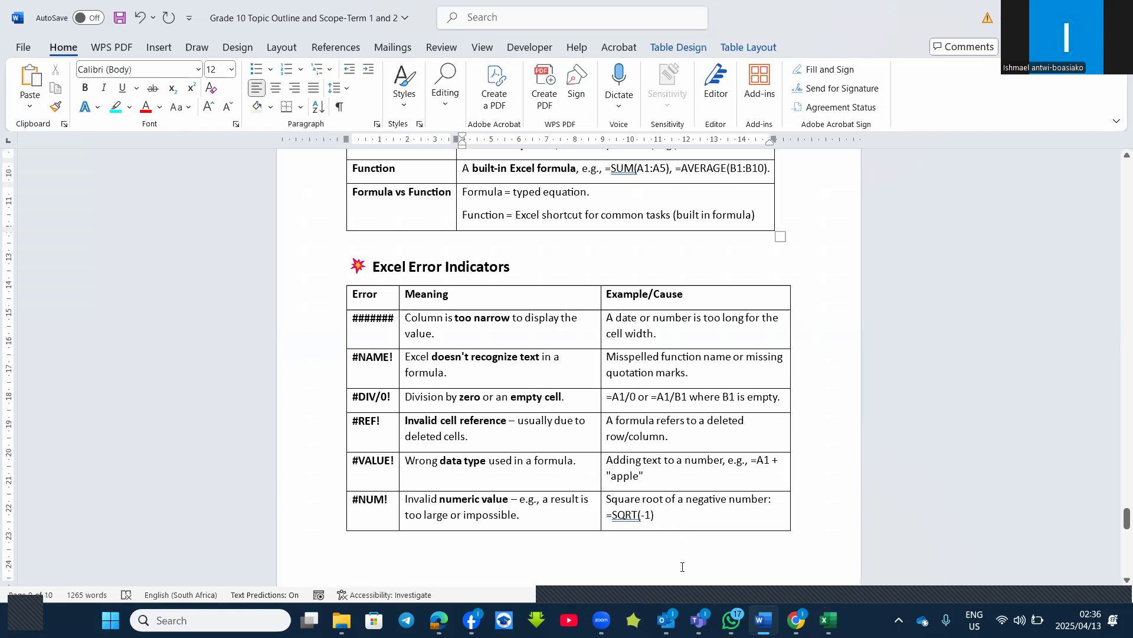
{"action": "key", "text": "alt+Tab"}
{"action": "left_click", "coordinate": [148, 280]}
{"action": "type", "text": "="}
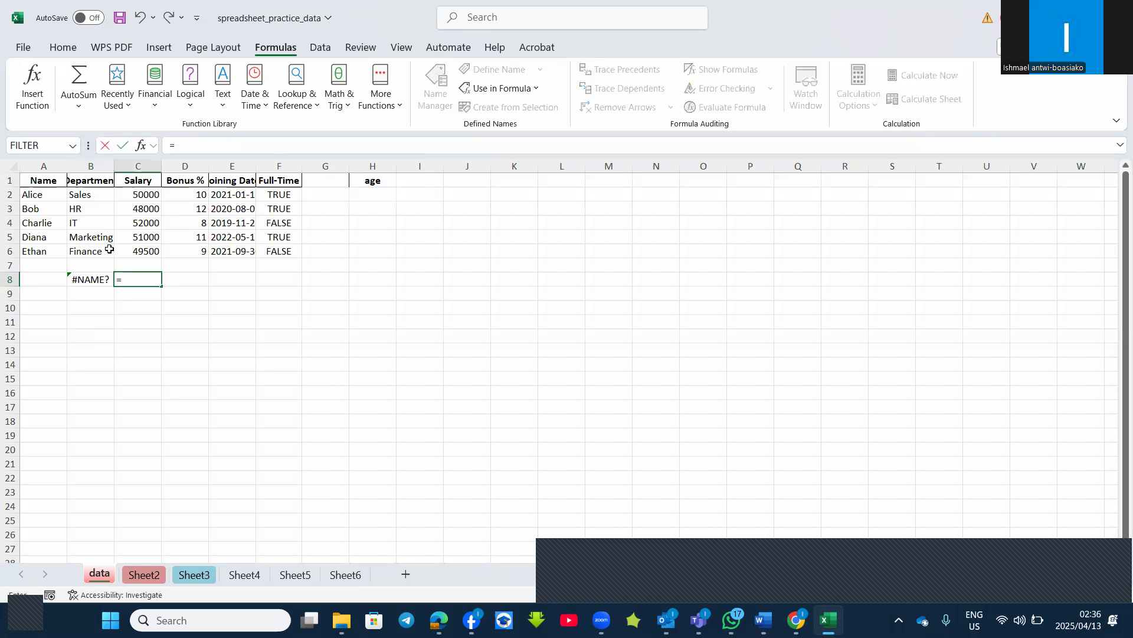
{"action": "left_click", "coordinate": [38, 190]}
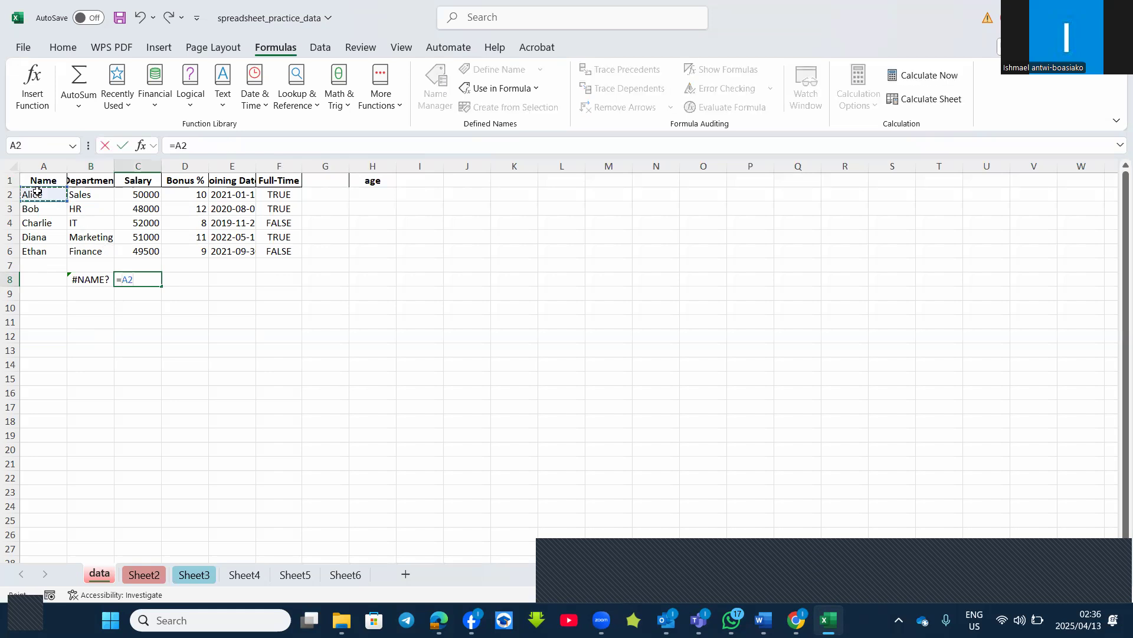
{"action": "type", "text": "+"}
{"action": "left_click", "coordinate": [32, 208]}
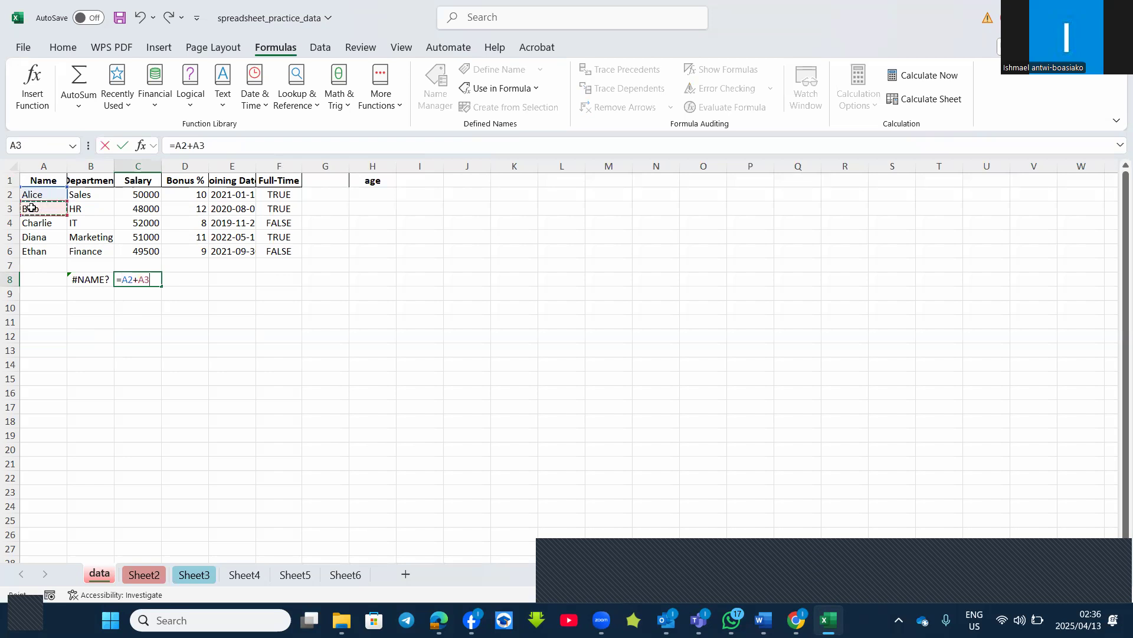
{"action": "key", "text": "Return"}
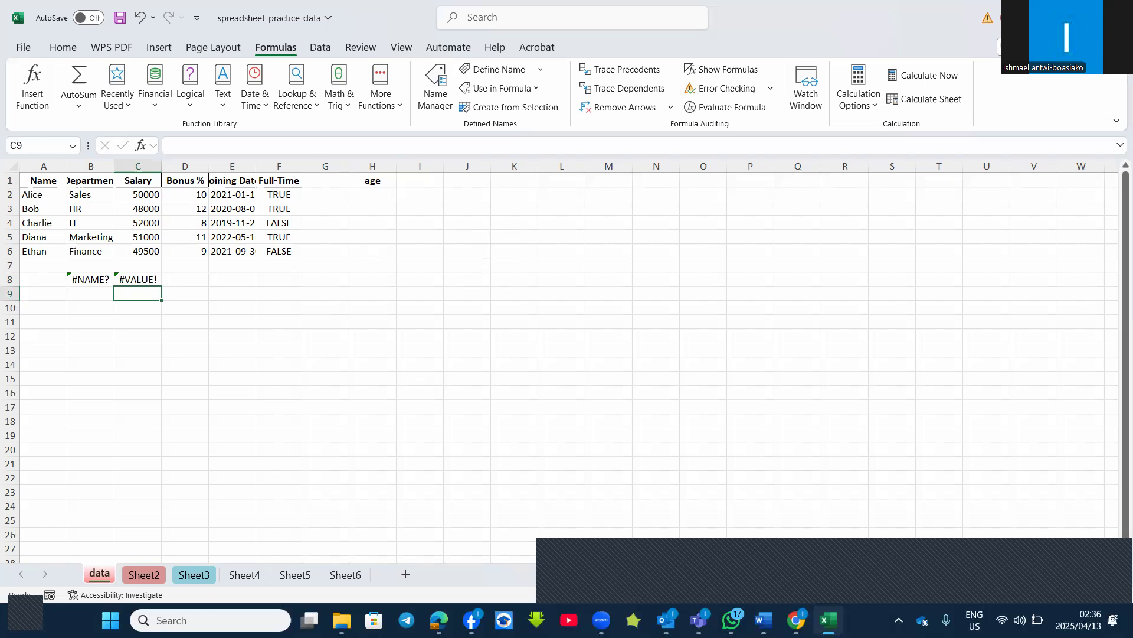
{"action": "key", "text": "alt+Tab"}
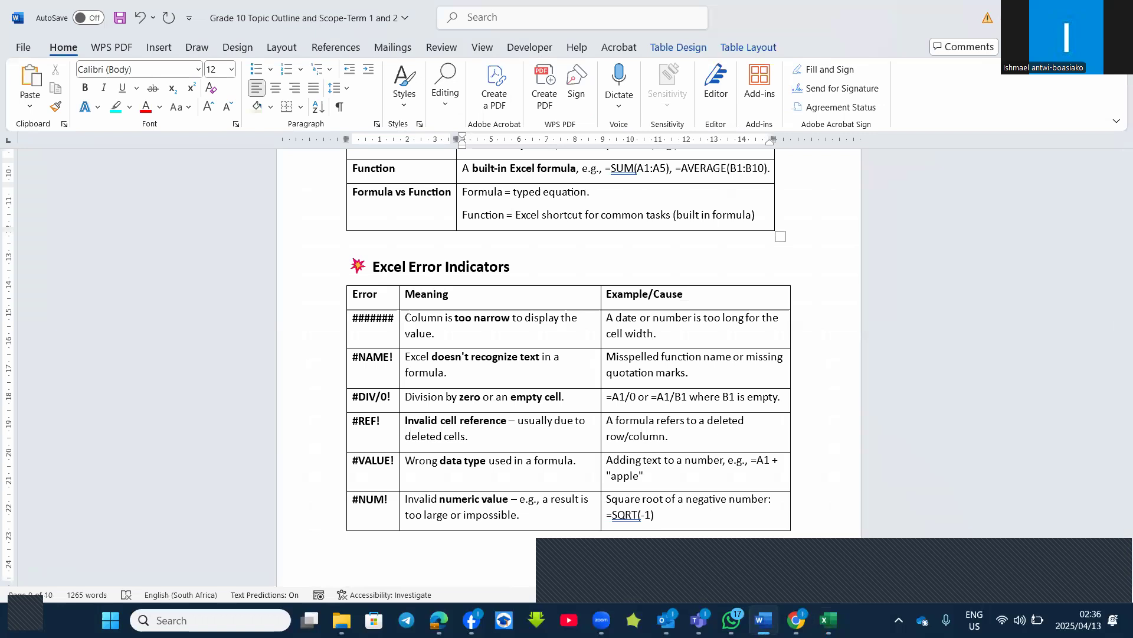
Enter =C2/J1 in E8 to get #DIV/0!, recheck the formula, and return to Word.
{"action": "key", "text": "alt+Tab"}
{"action": "left_click", "coordinate": [238, 281]}
{"action": "type", "text": "="}
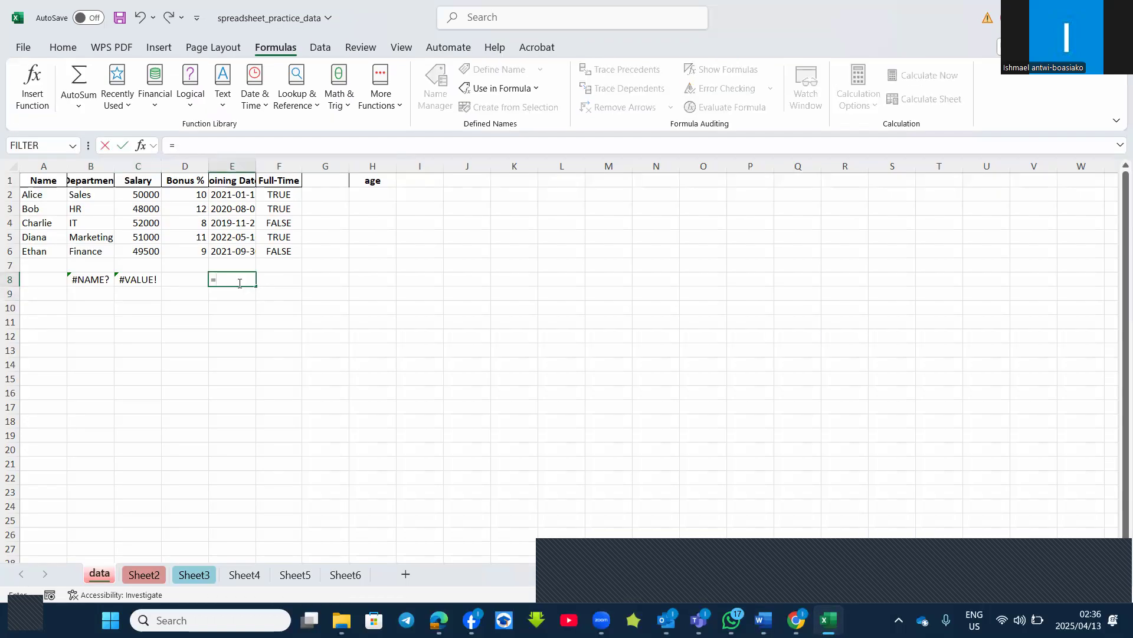
{"action": "left_click", "coordinate": [152, 195]}
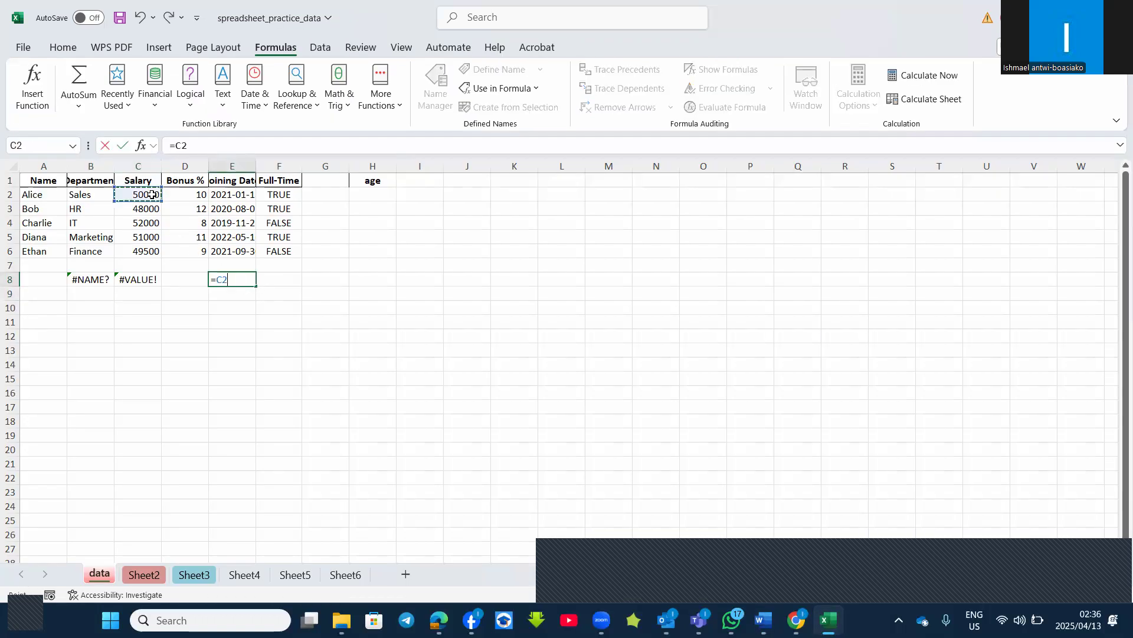
{"action": "type", "text": "/"}
{"action": "left_click", "coordinate": [464, 178]}
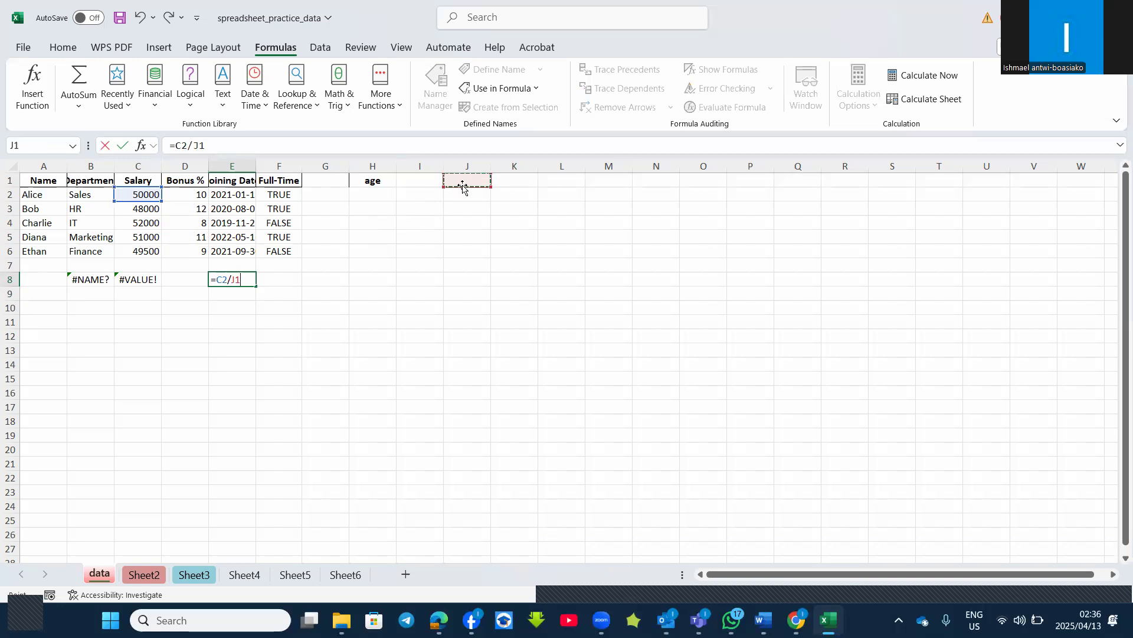
{"action": "key", "text": "Return"}
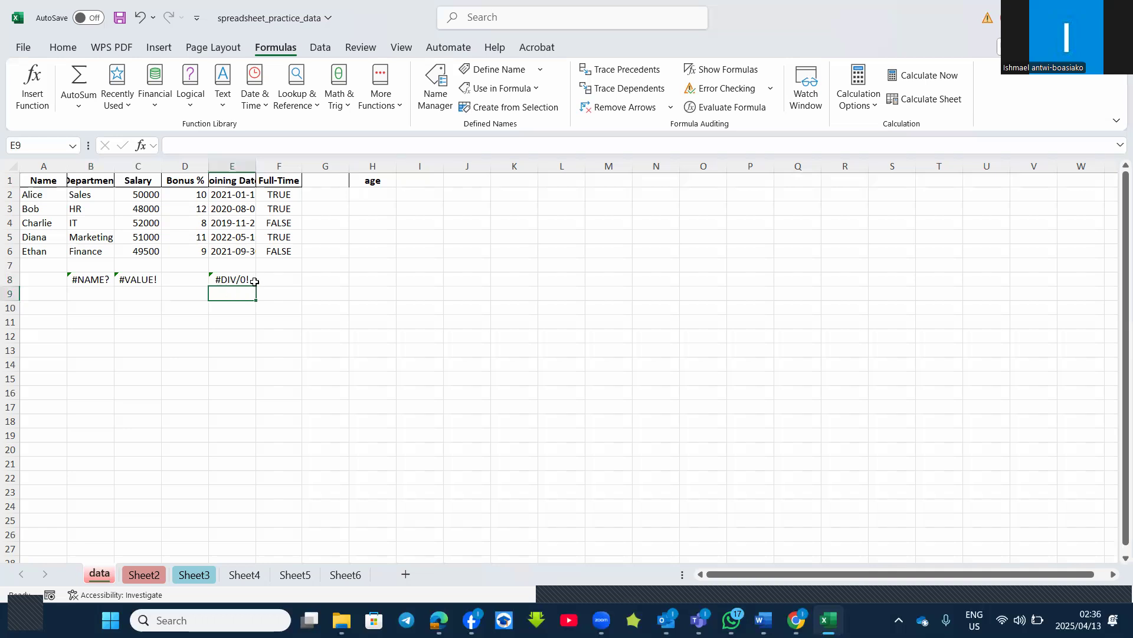
{"action": "double_click", "coordinate": [246, 278]}
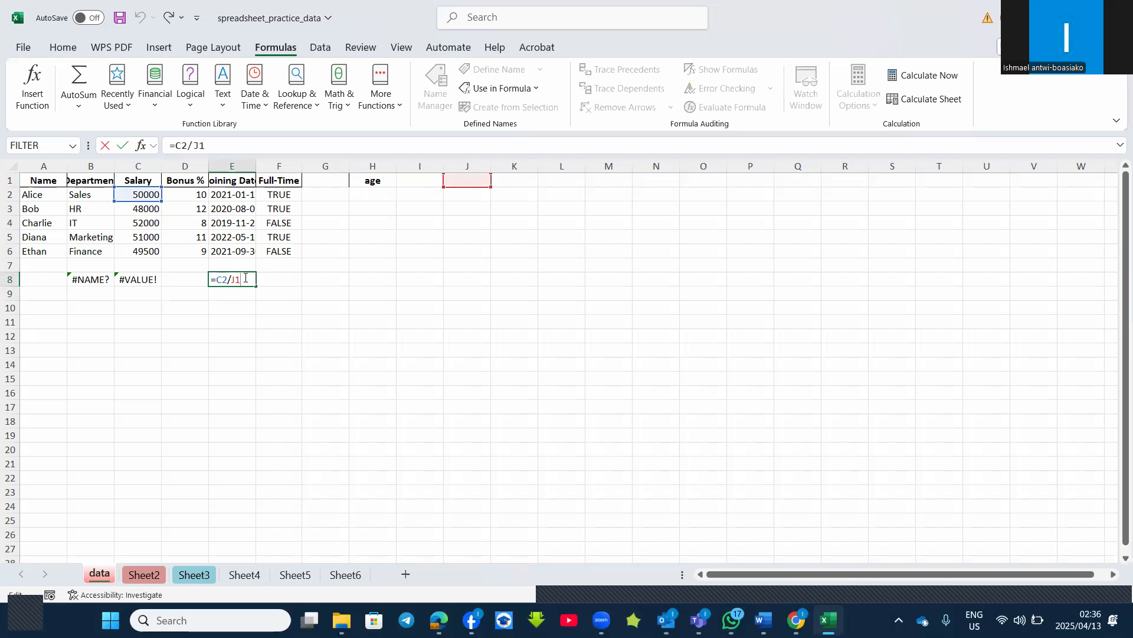
{"action": "key", "text": "Return"}
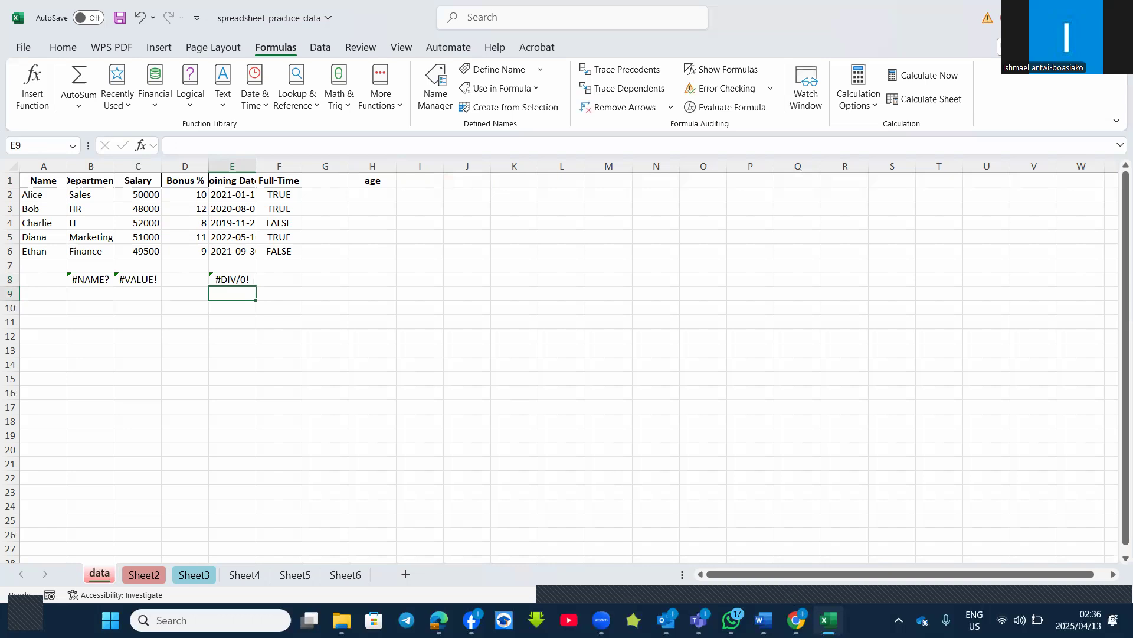
{"action": "key", "text": "alt+Tab"}
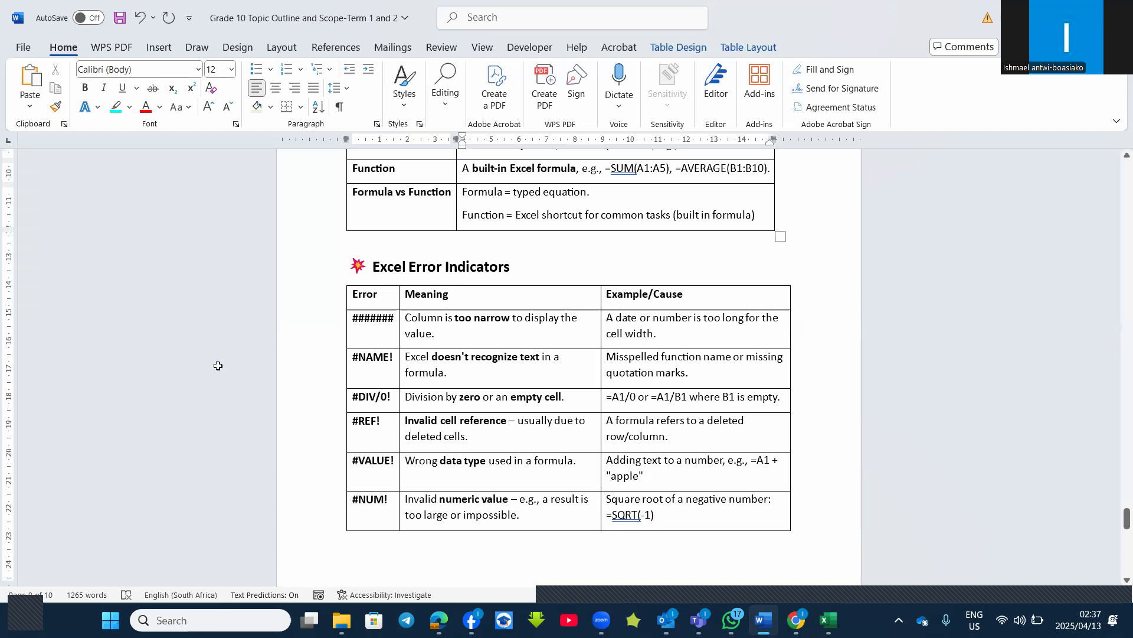
Enter =C2*C3 in D9 to multiply the two salaries.
{"action": "key", "text": "alt+Tab"}
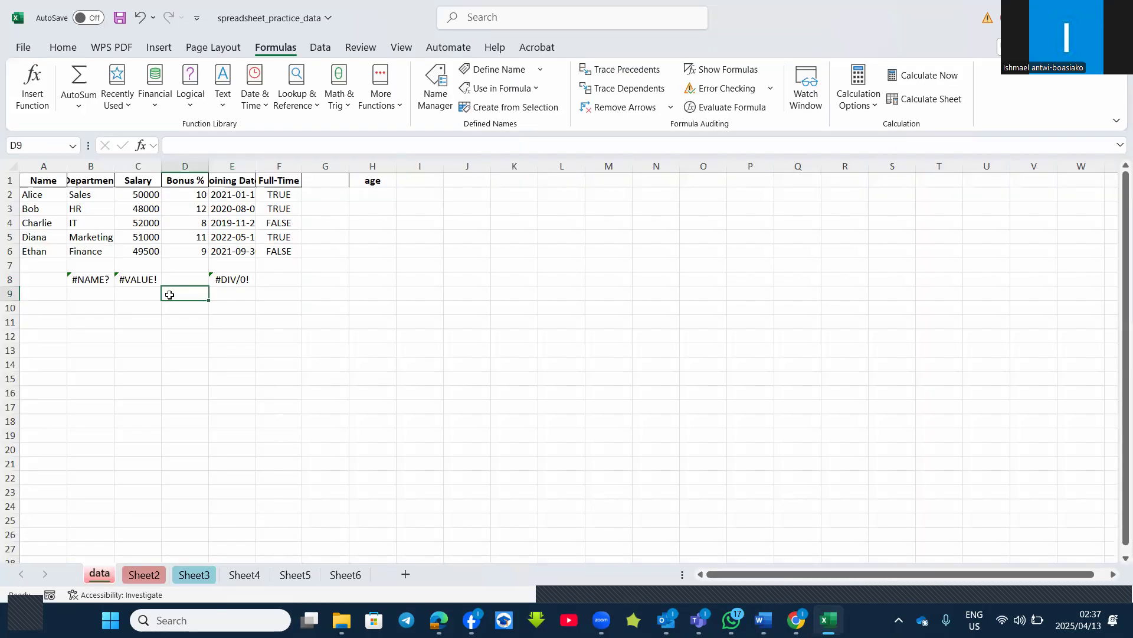
{"action": "type", "text": "="}
{"action": "left_click", "coordinate": [144, 196]}
{"action": "type", "text": "*"}
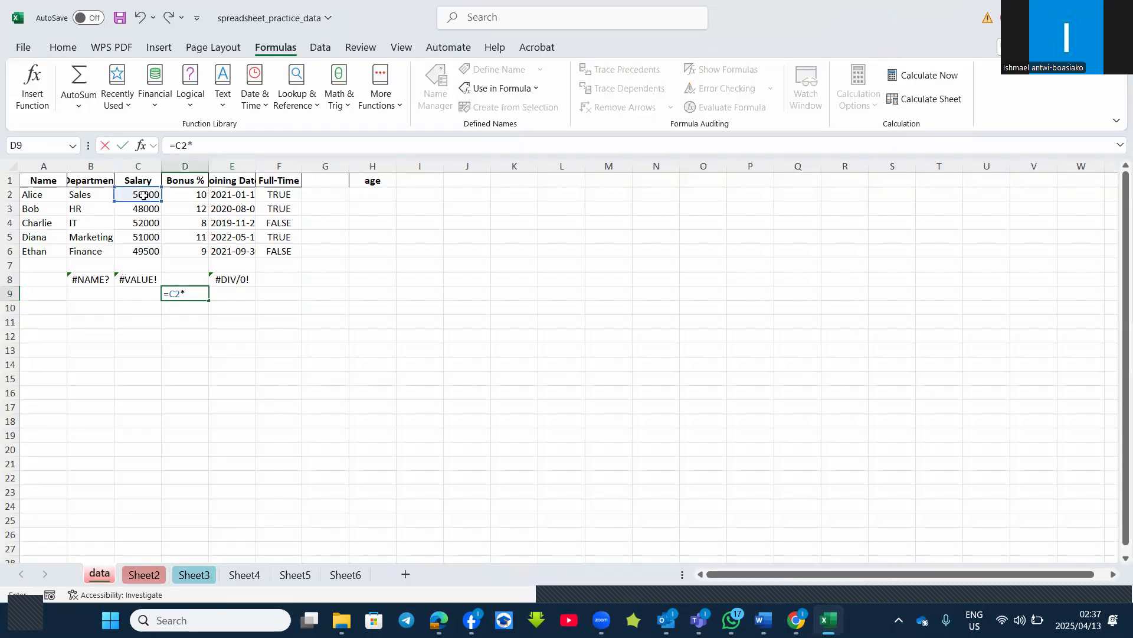
{"action": "left_click", "coordinate": [144, 210]}
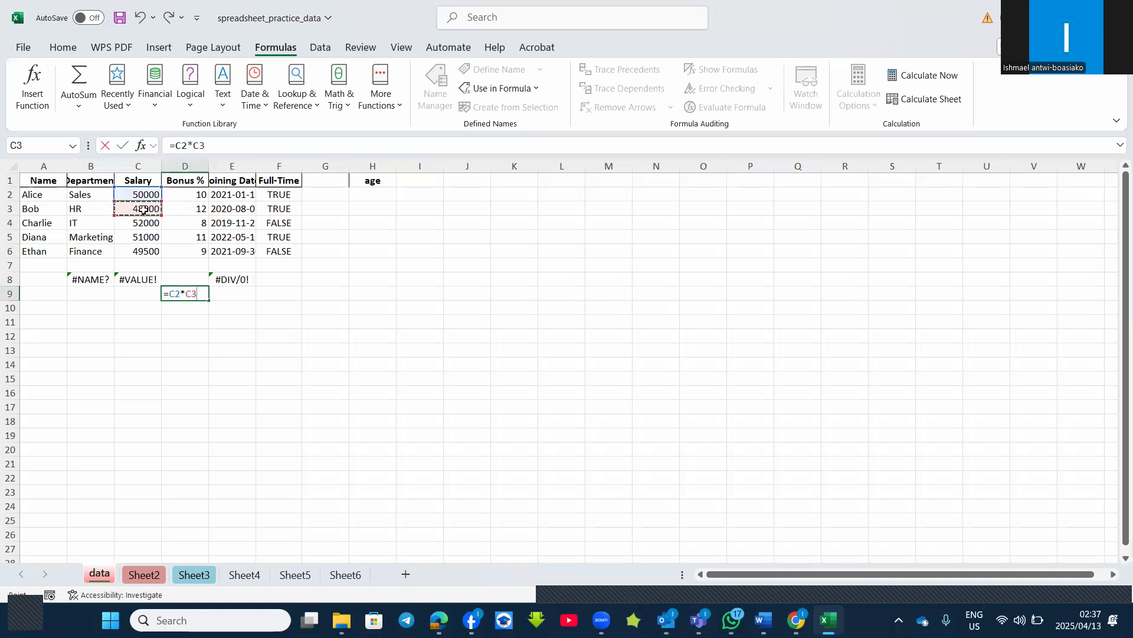
{"action": "key", "text": "Return"}
{"action": "left_click", "coordinate": [176, 295]}
Delete the salary in C3 so D9 drops to 0, then return to Word.
{"action": "left_click", "coordinate": [140, 209]}
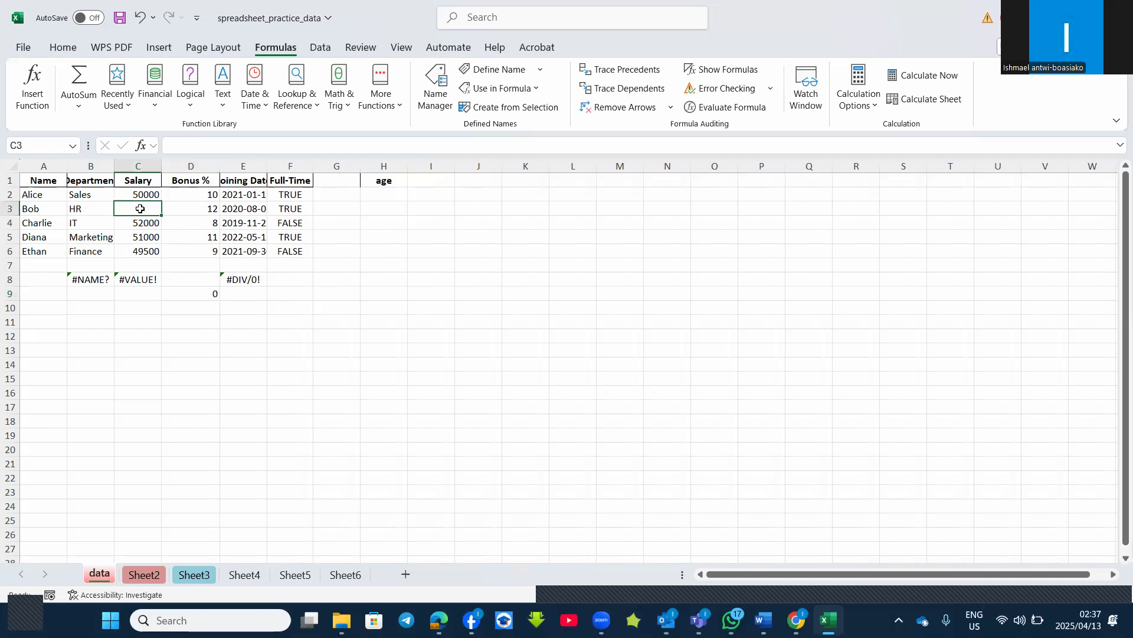
{"action": "key", "text": "super+shift+s"}
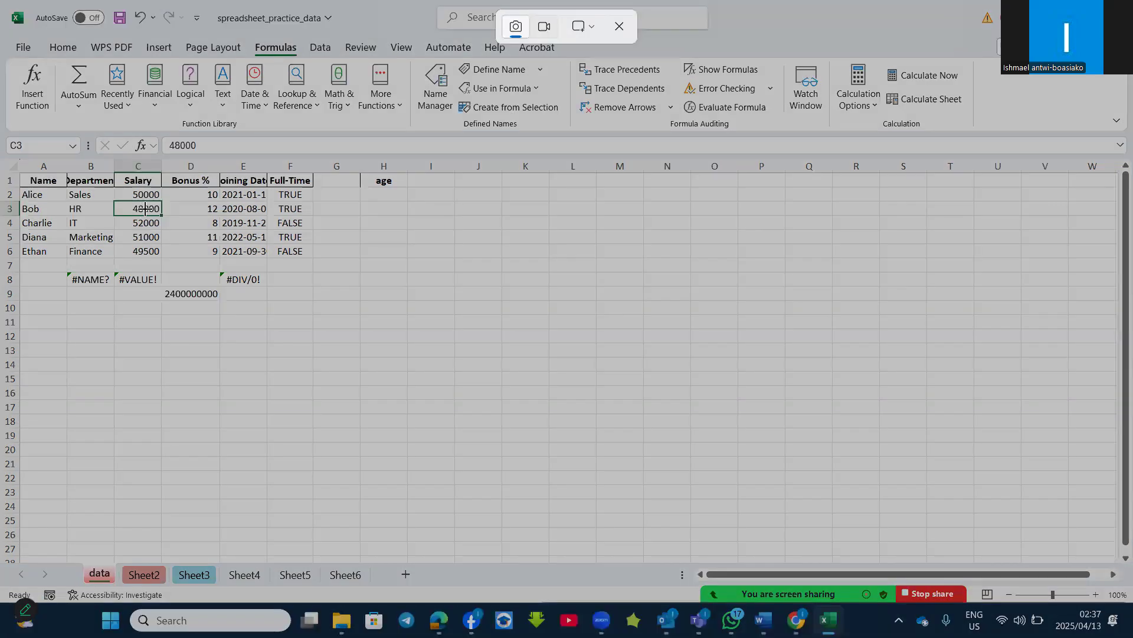
{"action": "left_click_drag", "start_coordinate": [337, 266], "coordinate": [393, 299]}
{"action": "key", "text": "Delete"}
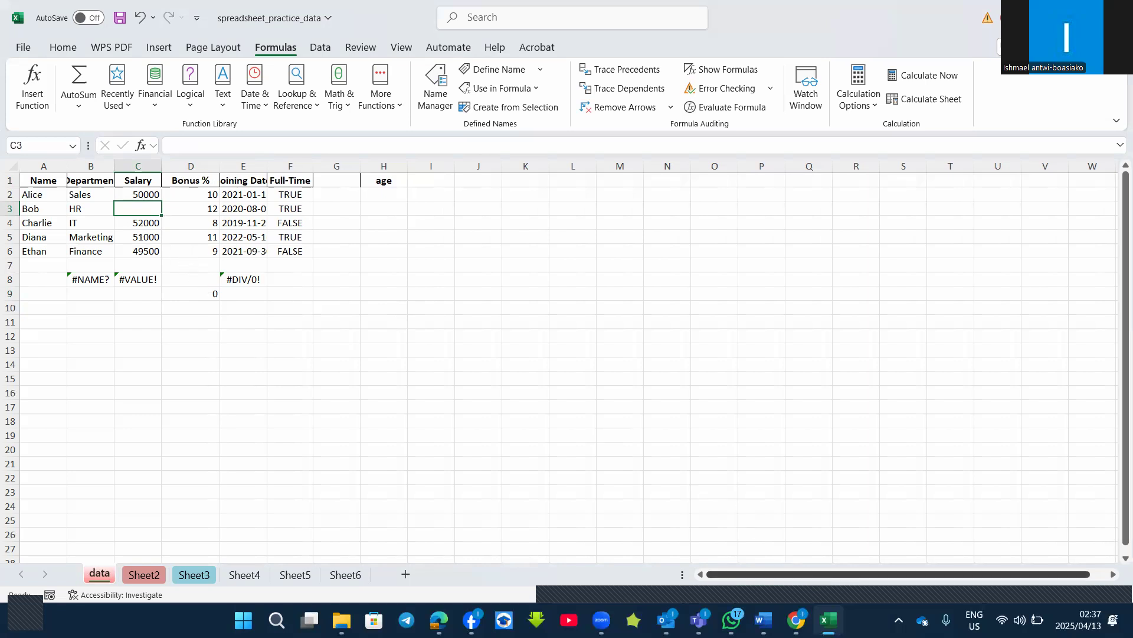
{"action": "key", "text": "alt+Tab"}
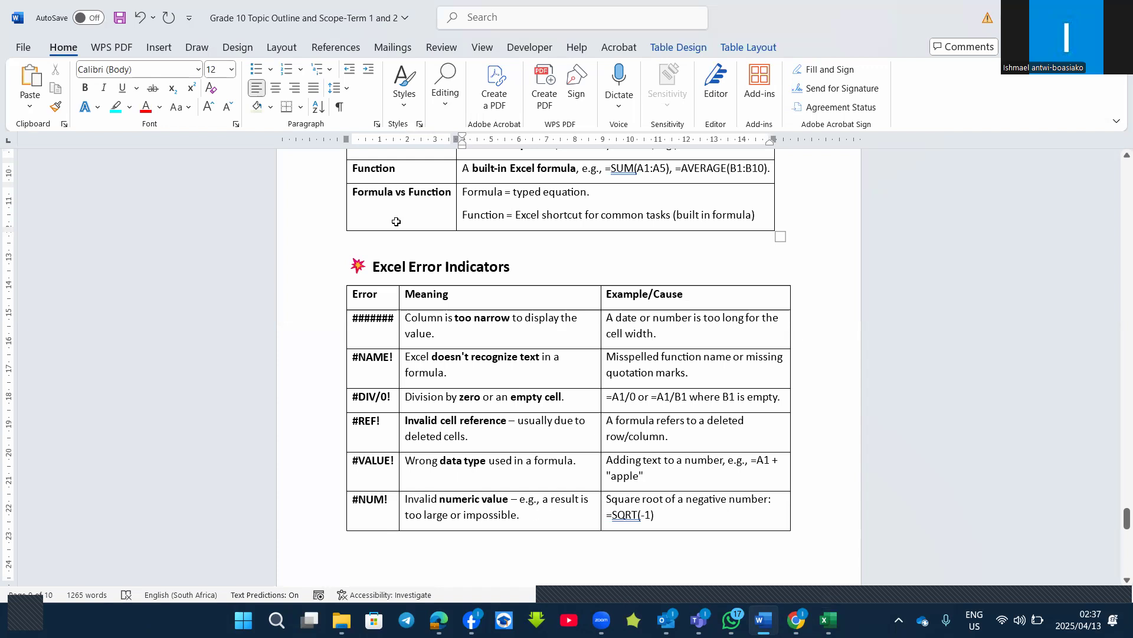
Enter =SQRT(-1) in H4 to get #NUM!, then return to the Word error table.
{"action": "key", "text": "alt+Tab"}
{"action": "type", "text": "=s"}
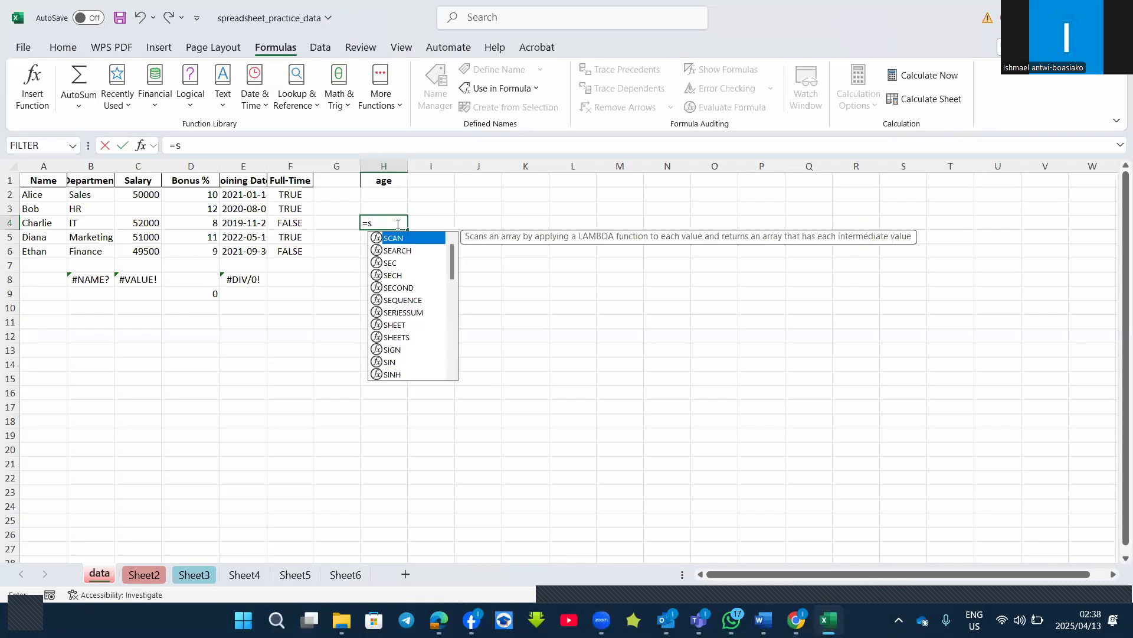
{"action": "type", "text": "qr"}
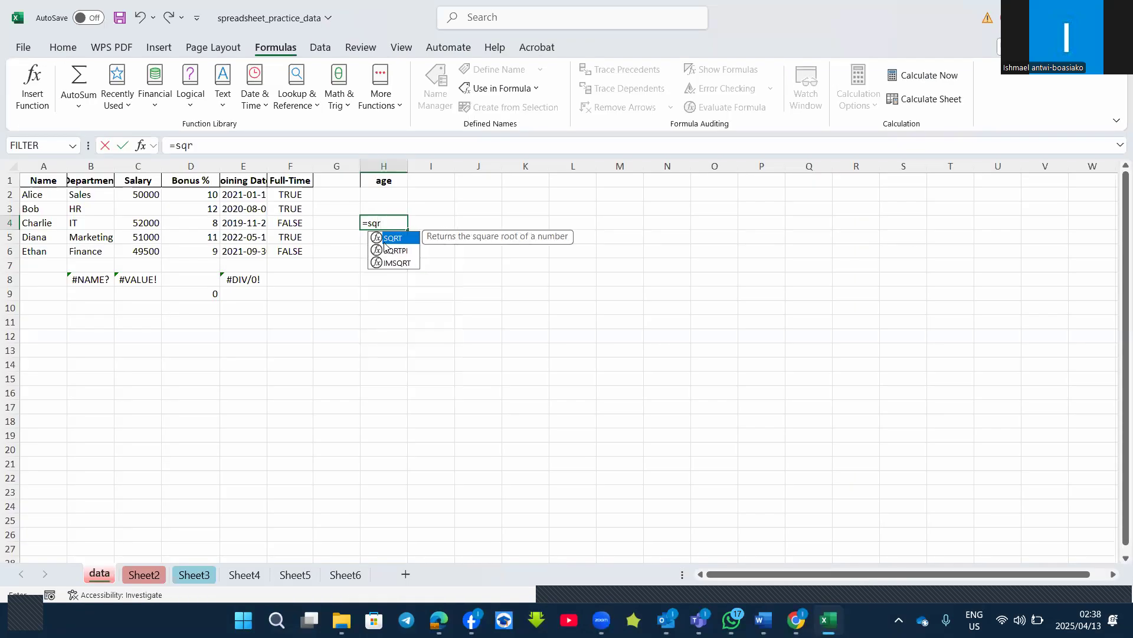
{"action": "double_click", "coordinate": [385, 239]}
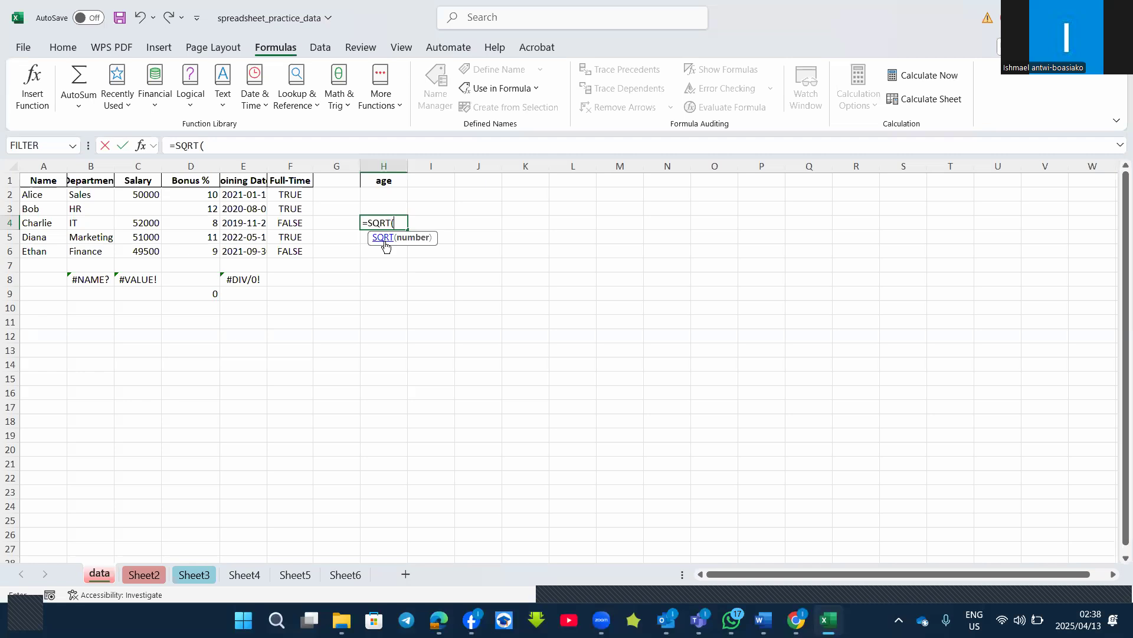
{"action": "type", "text": "-1)"}
{"action": "key", "text": "Return"}
{"action": "left_click", "coordinate": [399, 227]}
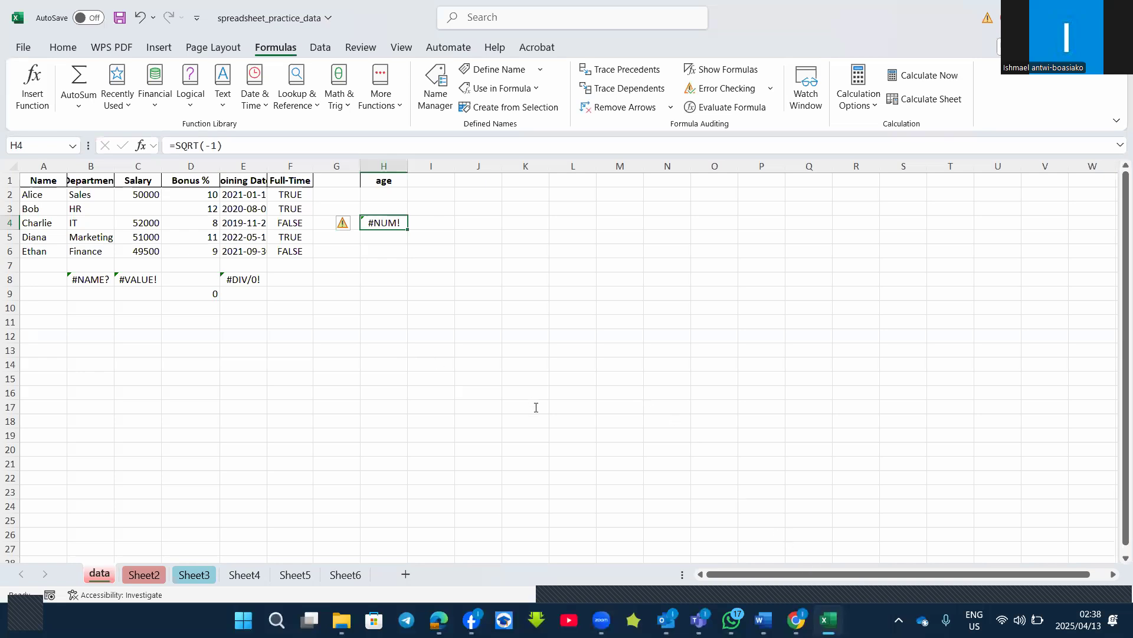
{"action": "key", "text": "alt+Tab"}
{"action": "scroll", "coordinate": [536, 406], "scroll_direction": "down", "scroll_amount": 1}
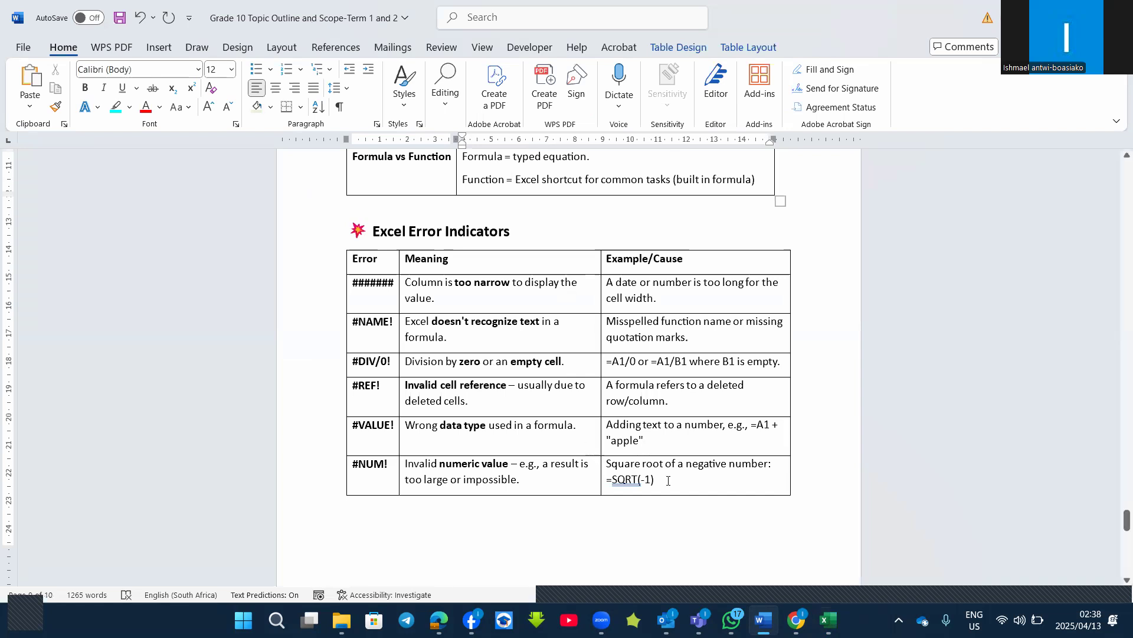
Select the whole Excel Error Indicators table and raise its font from 12 to 14 pt.
{"action": "left_click_drag", "start_coordinate": [668, 482], "coordinate": [339, 262]}
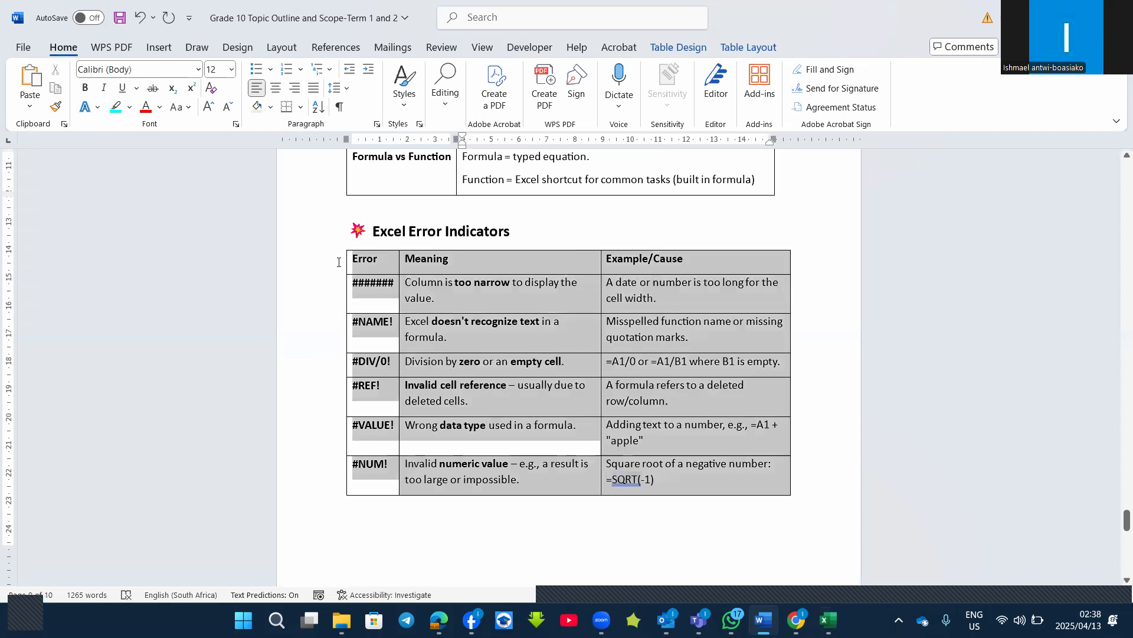
{"action": "left_click", "coordinate": [209, 108]}
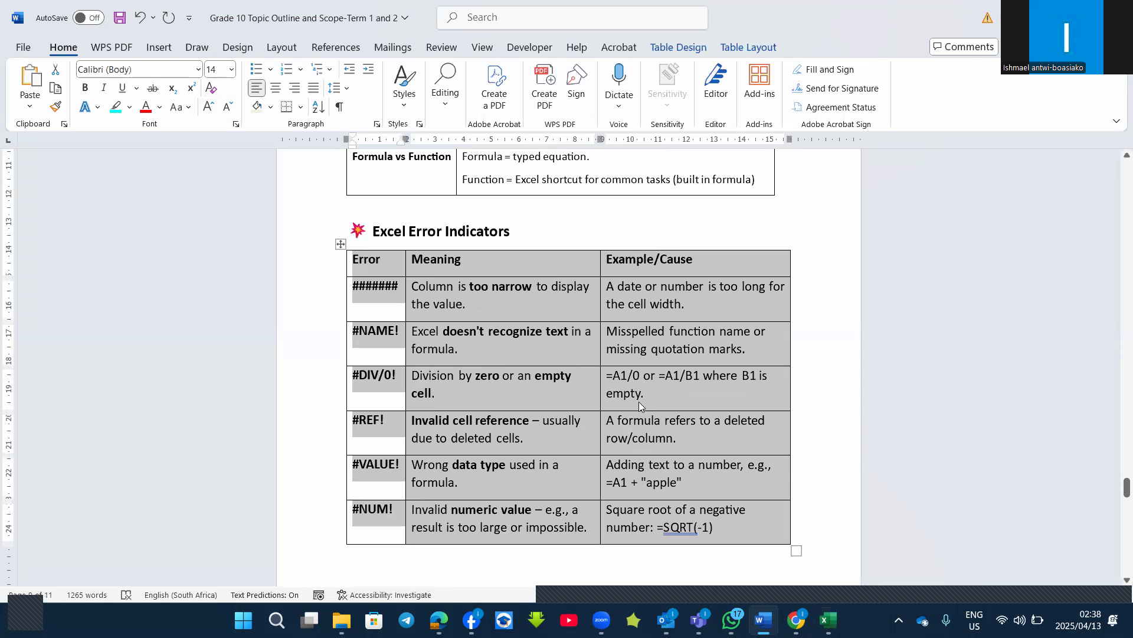
{"action": "scroll", "coordinate": [643, 404], "scroll_direction": "down", "scroll_amount": 10}
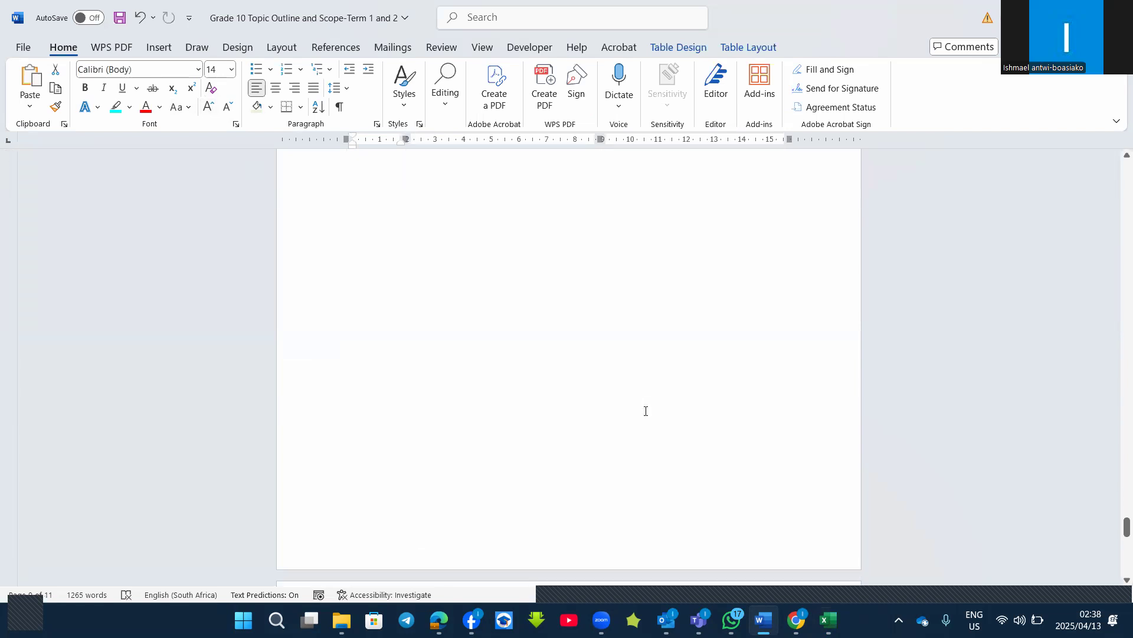
{"action": "scroll", "coordinate": [650, 410], "scroll_direction": "down", "scroll_amount": 6}
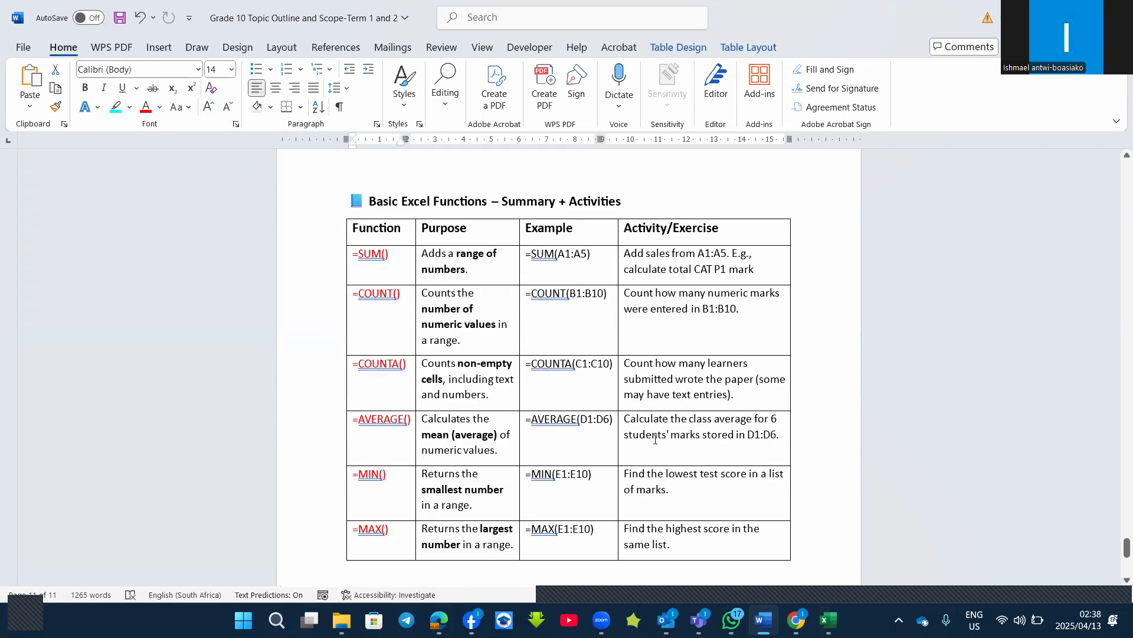
Add a row after the MAX row and type =Countblank in its Function cell.
{"action": "scroll", "coordinate": [654, 431], "scroll_direction": "down", "scroll_amount": 5}
{"action": "scroll", "coordinate": [656, 438], "scroll_direction": "up", "scroll_amount": 3}
{"action": "scroll", "coordinate": [655, 440], "scroll_direction": "up", "scroll_amount": 3}
{"action": "left_click", "coordinate": [394, 258]}
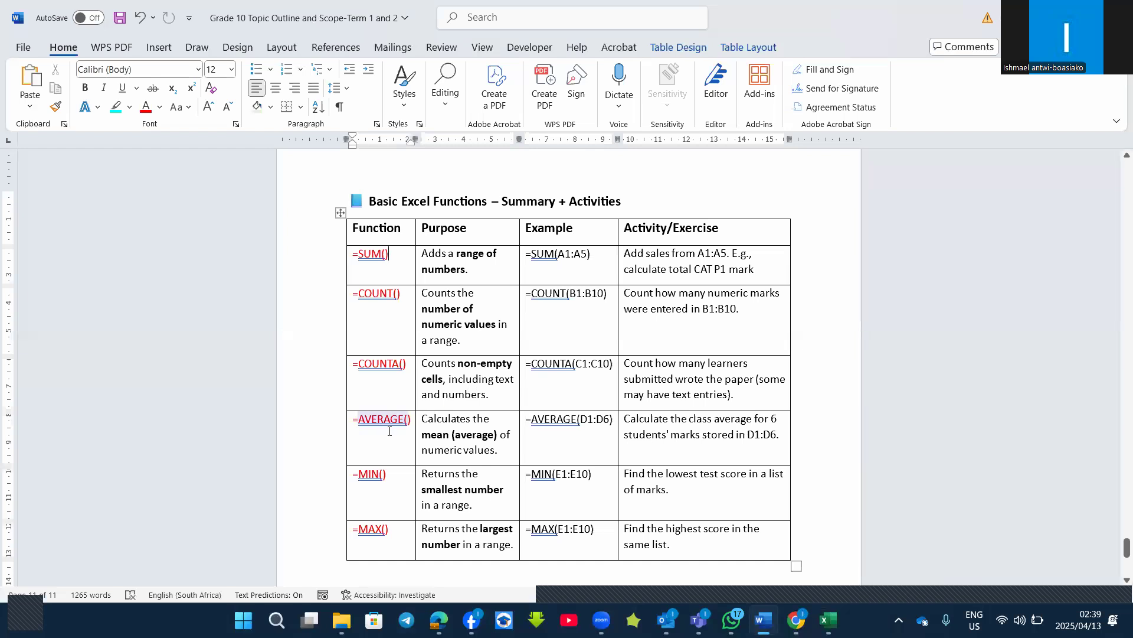
{"action": "scroll", "coordinate": [399, 518], "scroll_direction": "down", "scroll_amount": 3}
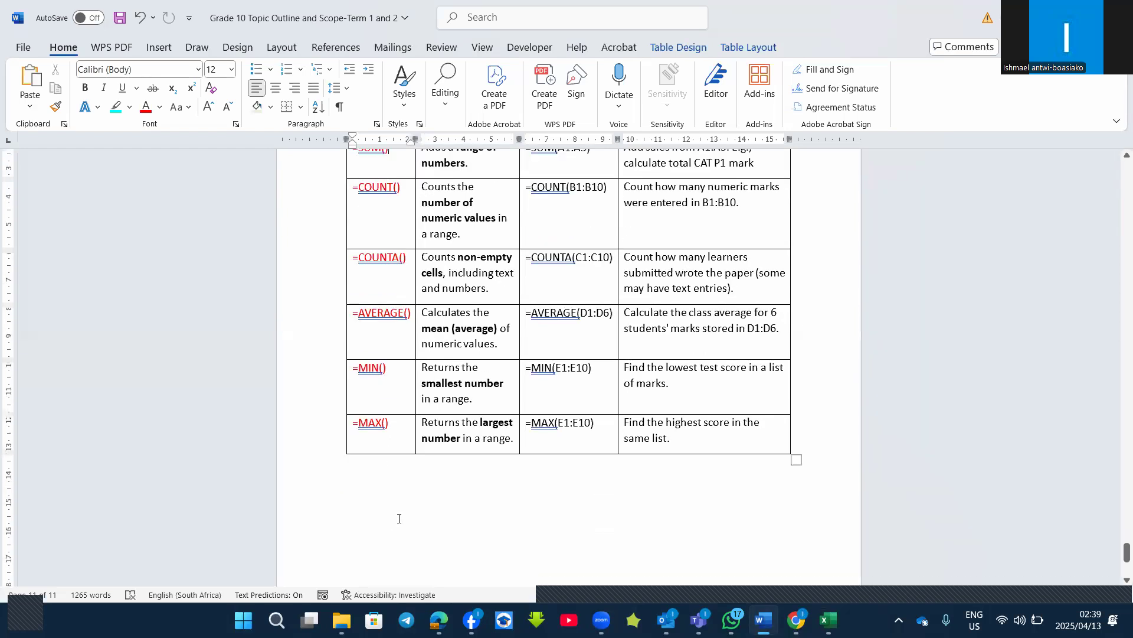
{"action": "left_click", "coordinate": [711, 439]}
{"action": "key", "text": "Tab"}
{"action": "type", "text": "="}
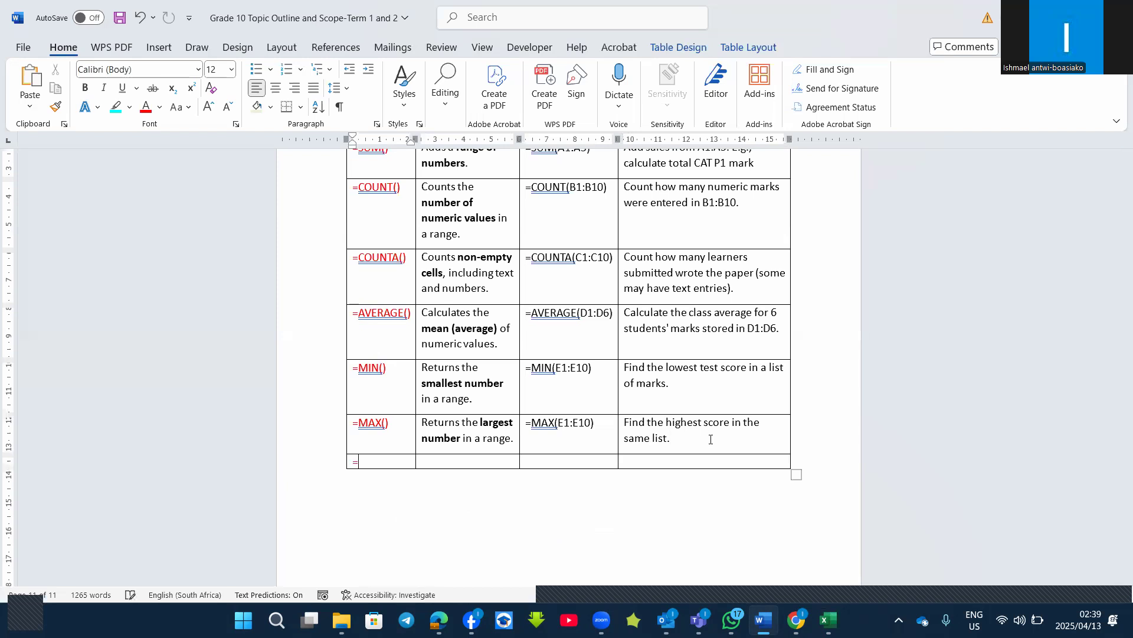
{"action": "type", "text": "Countblank"}
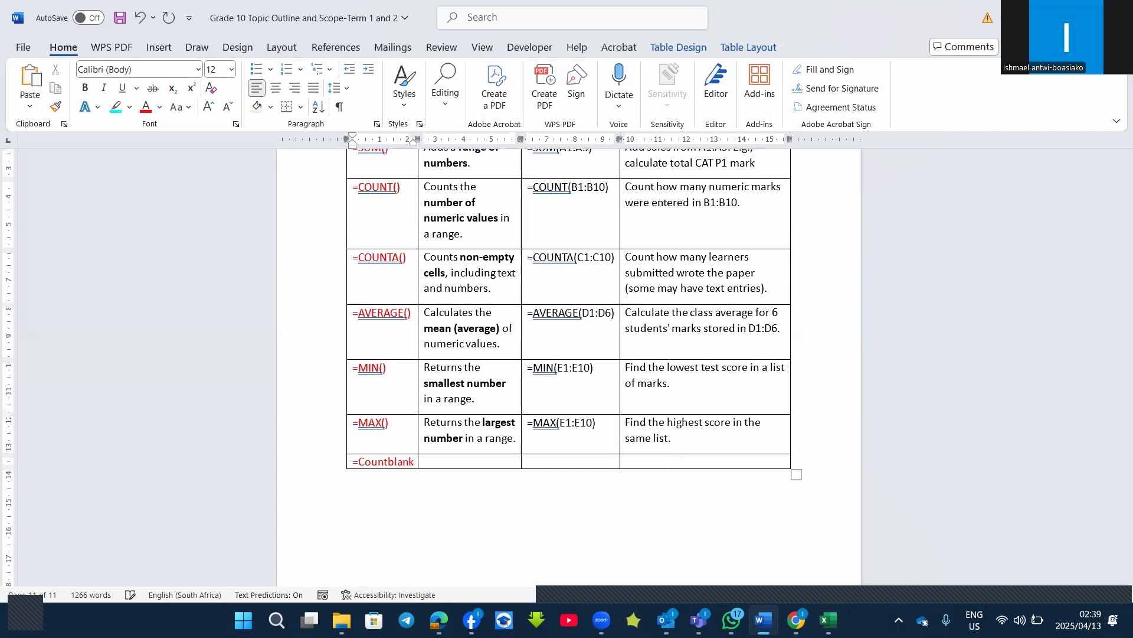
{"action": "scroll", "coordinate": [814, 392], "scroll_direction": "up", "scroll_amount": 3}
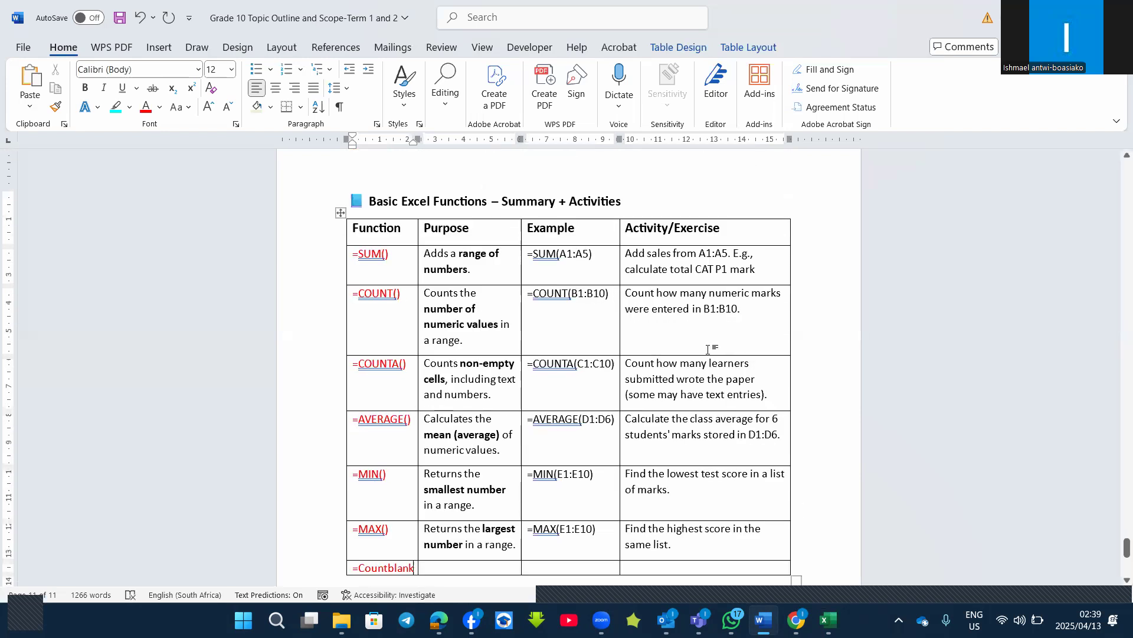
{"action": "scroll", "coordinate": [565, 349], "scroll_direction": "down", "scroll_amount": 1}
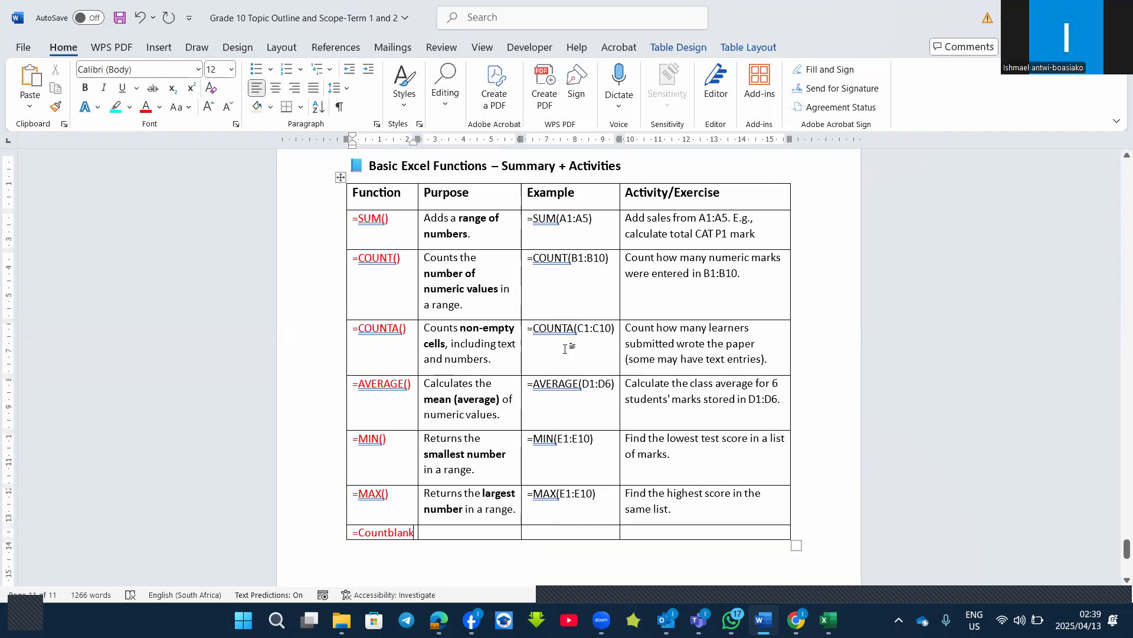